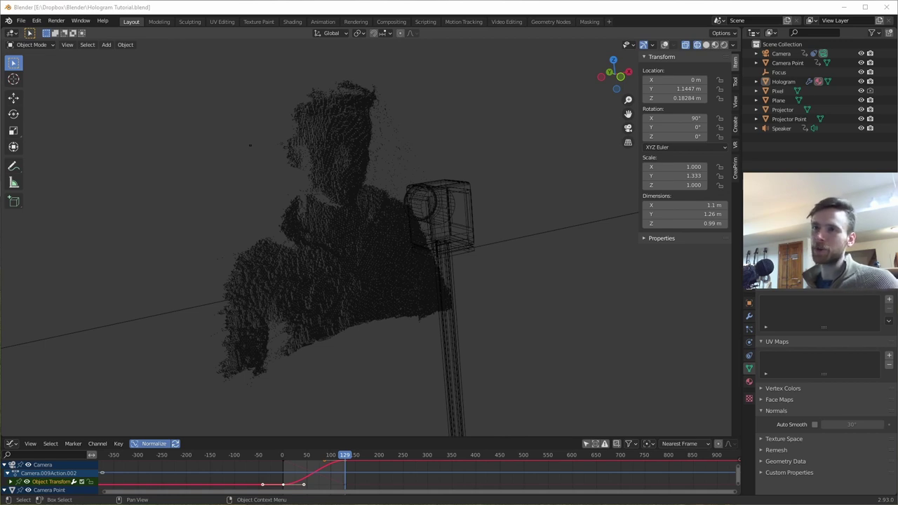
# Orbit the hologram point cloud, then open Record3D's Library of saved captures.
pyautogui.moveTo(416, 257); pyautogui.dragTo(428, 271, button='middle')
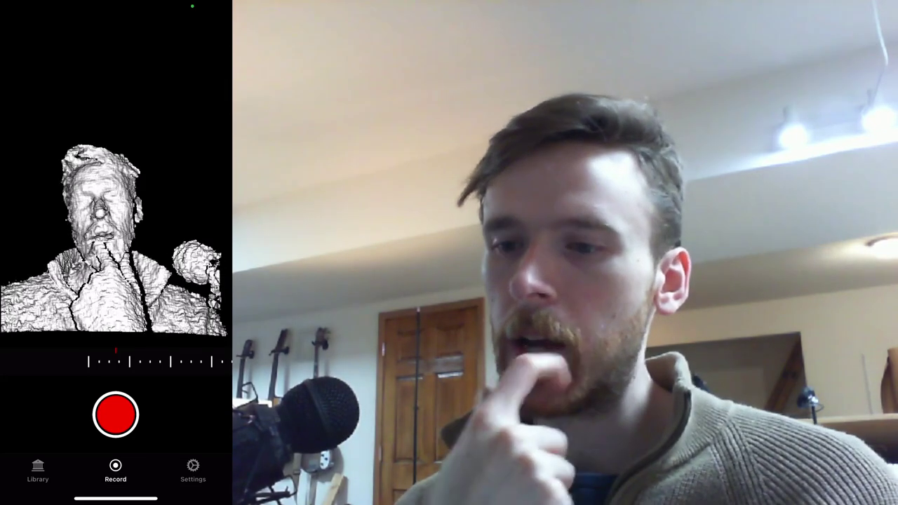
pyautogui.click(38, 470)
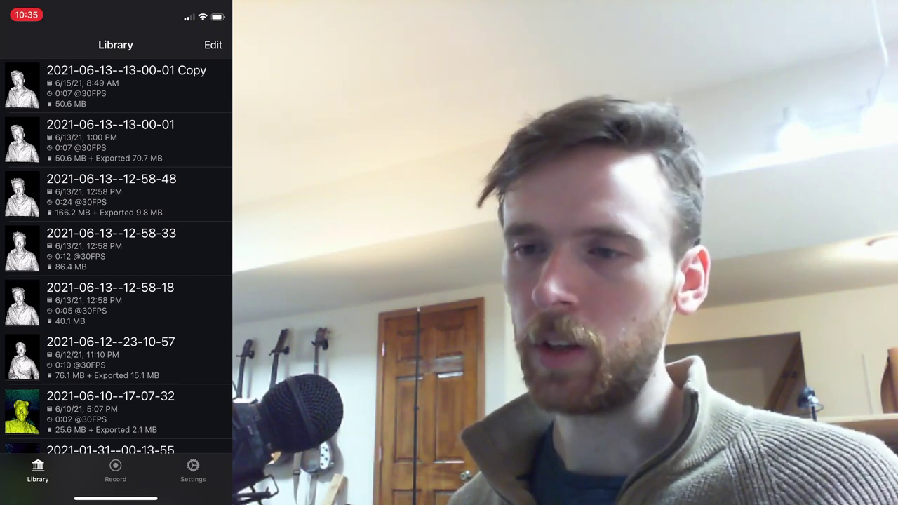
pyautogui.scroll(-4, 116, 259)
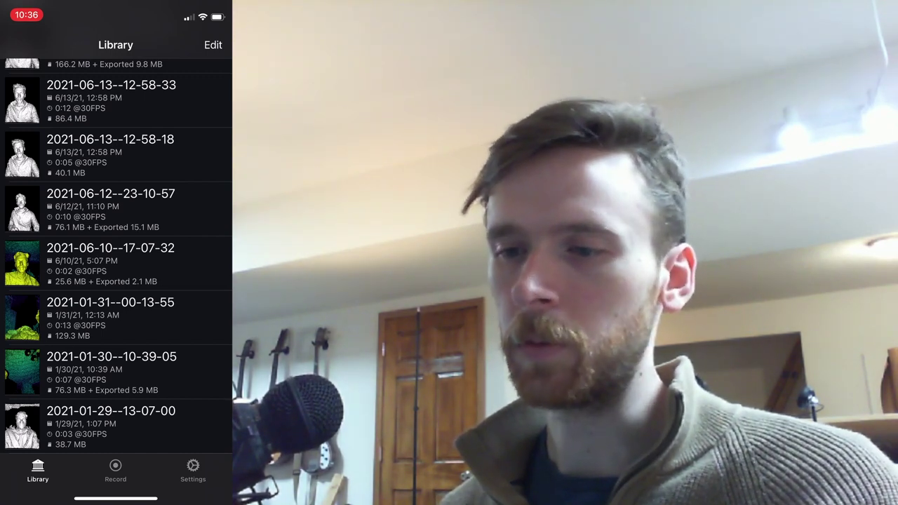
pyautogui.scroll(5, 116, 253)
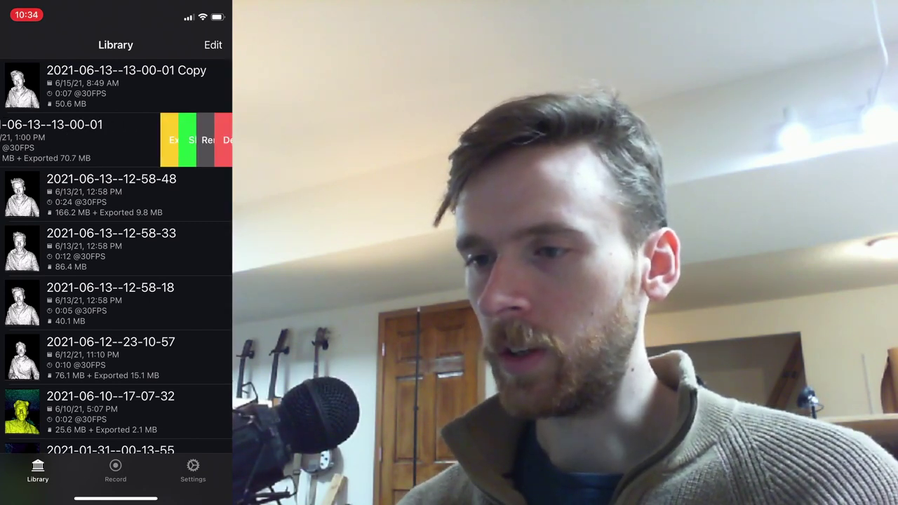
pyautogui.moveTo(141, 139); pyautogui.dragTo(42, 140)
pyautogui.click(115, 466)
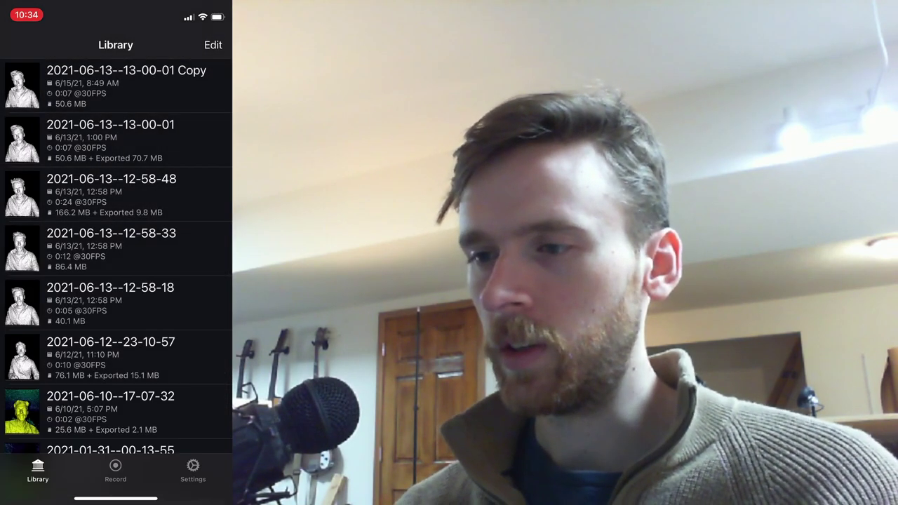
pyautogui.moveTo(196, 140); pyautogui.dragTo(70, 139)
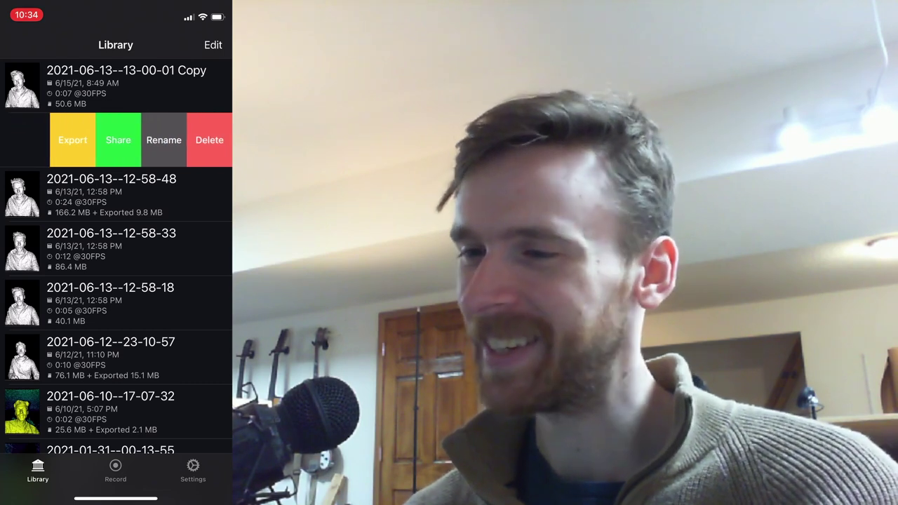
pyautogui.click(79, 139)
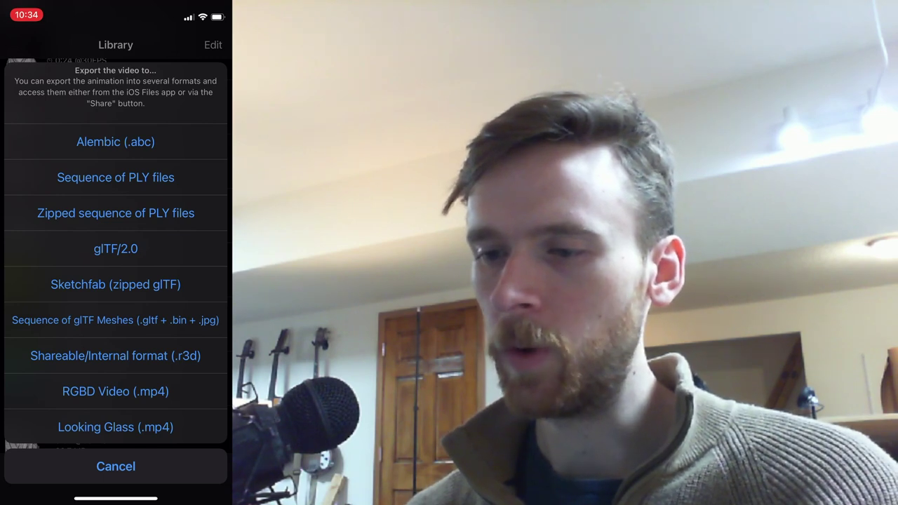
pyautogui.click(115, 391)
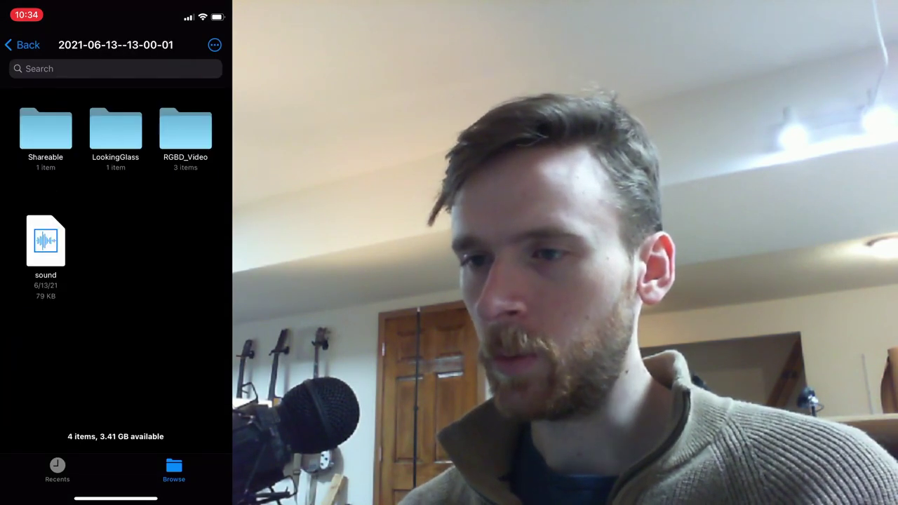
pyautogui.click(24, 44)
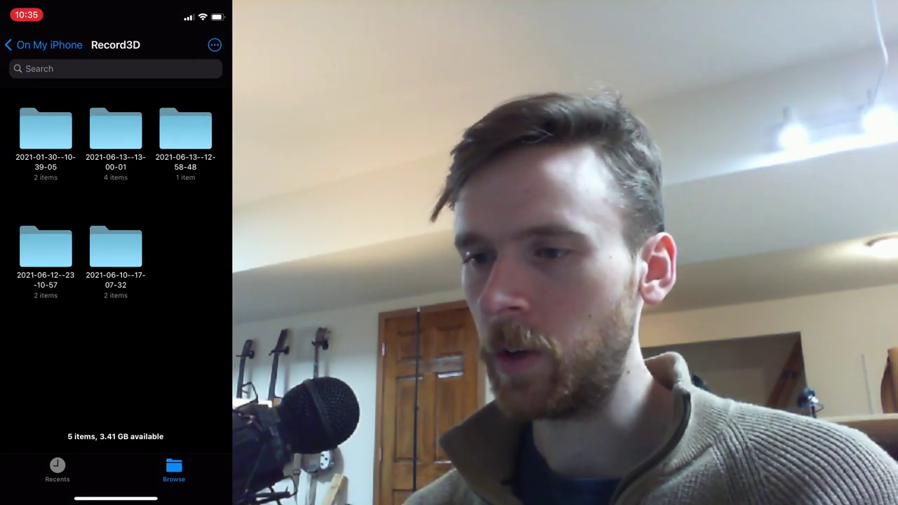
pyautogui.click(116, 249)
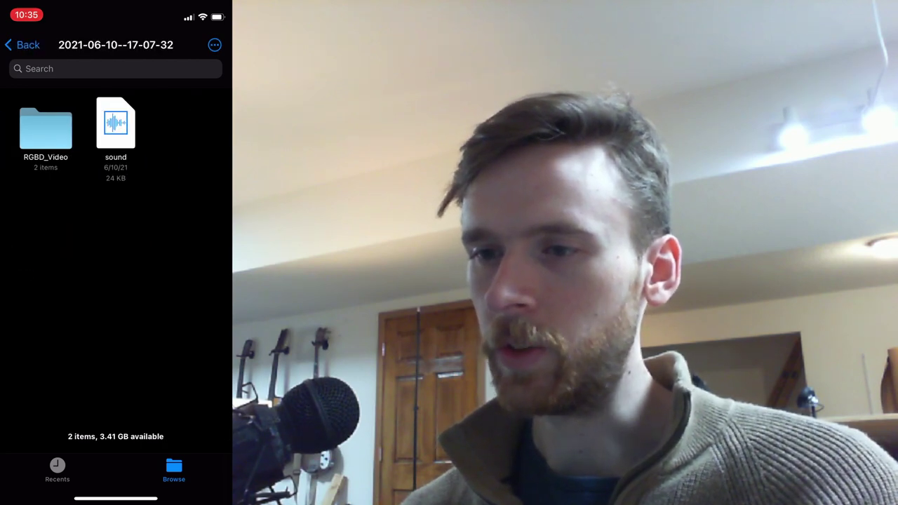
pyautogui.click(45, 129)
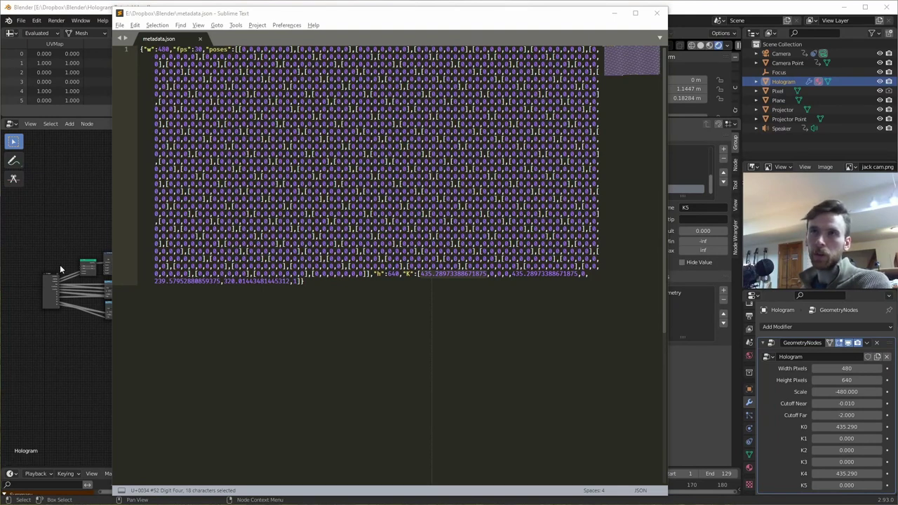
# In metadata.json, check the width value 480.
pyautogui.moveTo(277, 22); pyautogui.dragTo(272, 21)
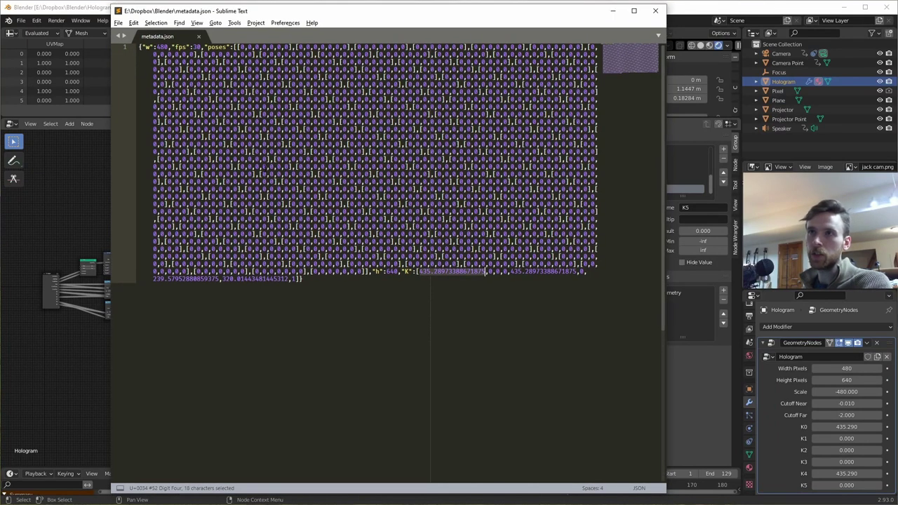
pyautogui.click(342, 305)
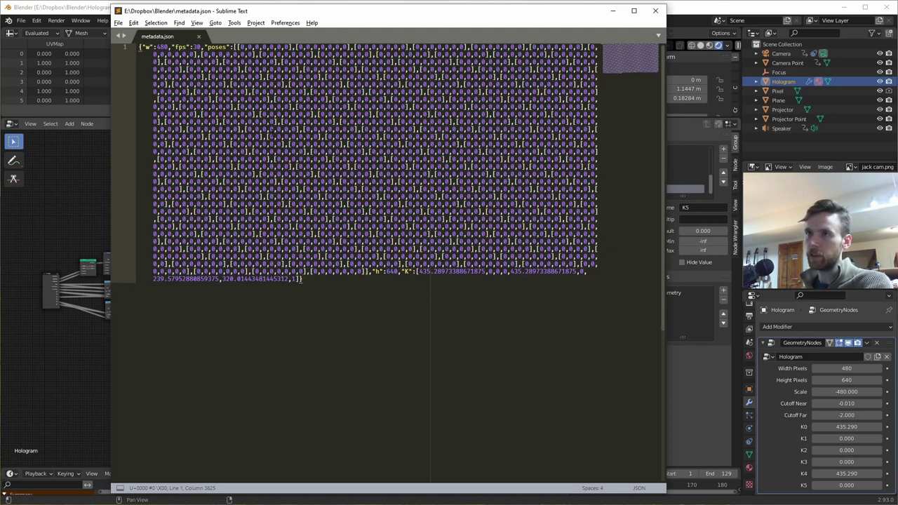
pyautogui.doubleClick(162, 47)
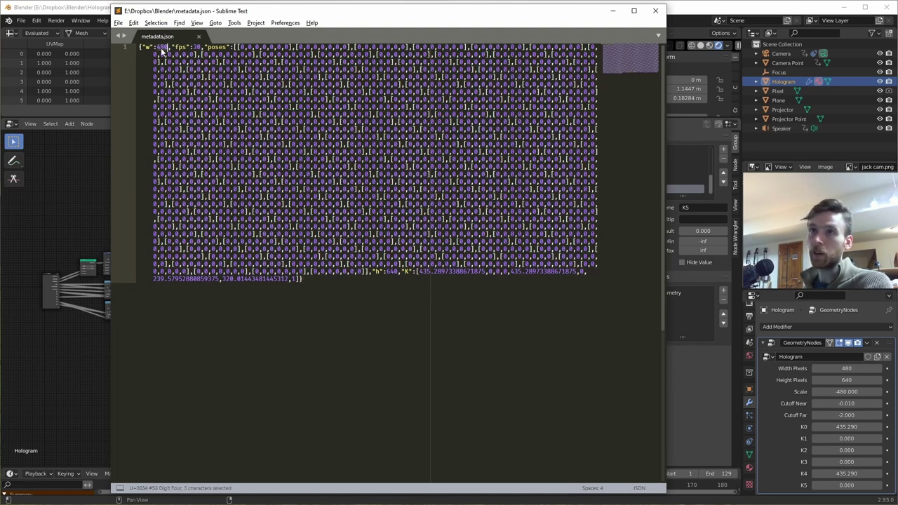
pyautogui.click(389, 270)
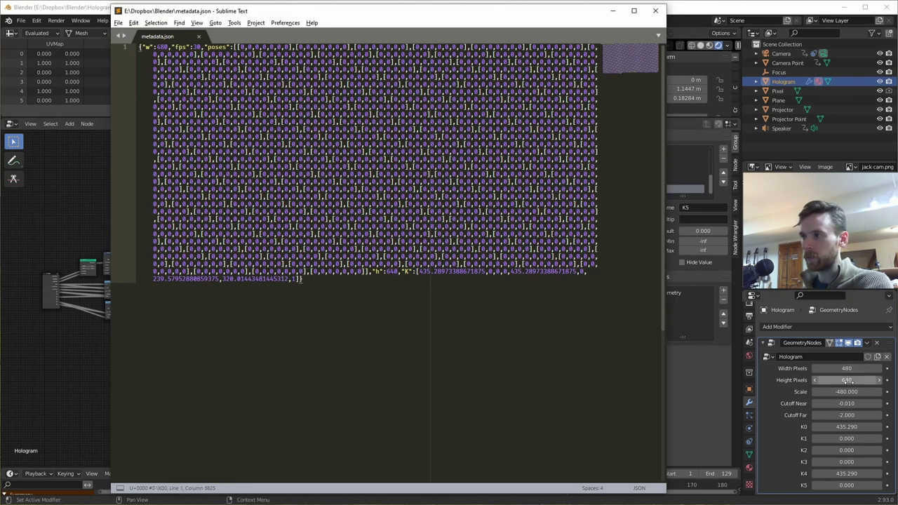
# Inspect the K camera intrinsic values in metadata.json, then return to Blender.
pyautogui.scroll(-4, 367, 277)
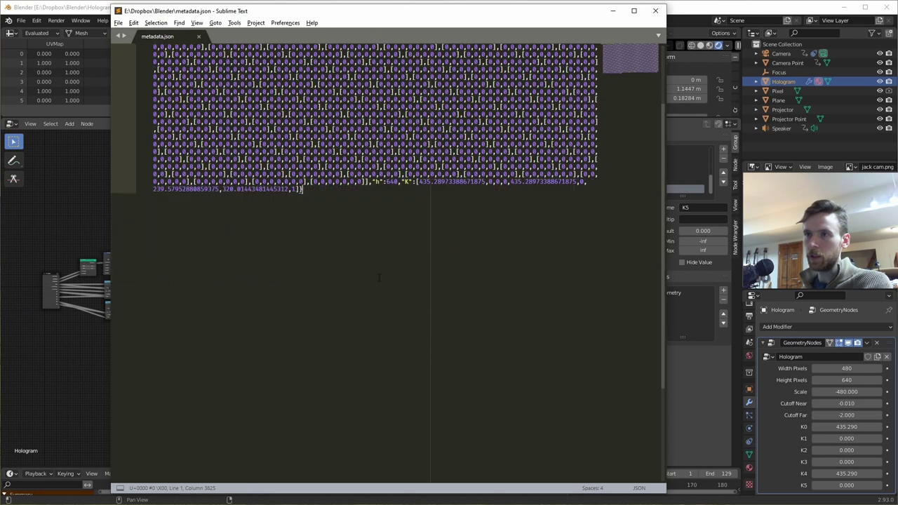
pyautogui.scroll(3, 375, 242)
pyautogui.scroll(-3, 393, 238)
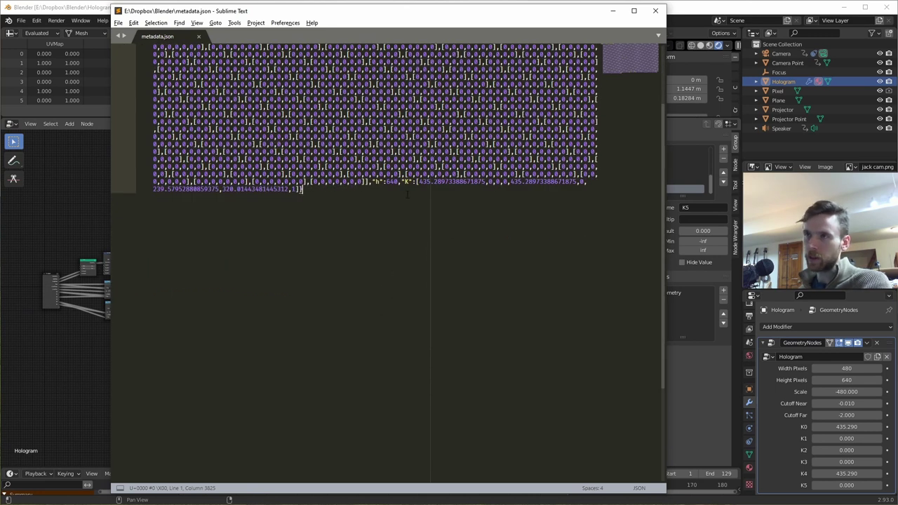
pyautogui.click(410, 181)
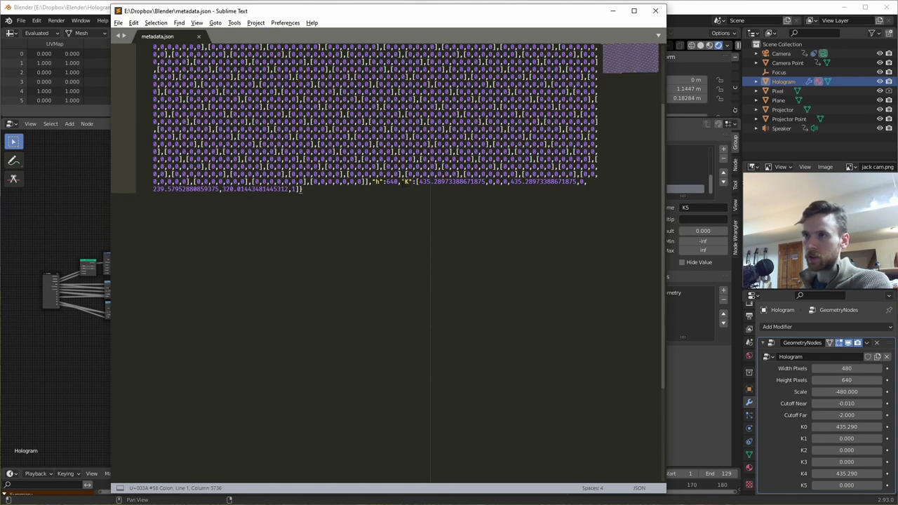
pyautogui.doubleClick(446, 181)
pyautogui.hotkey('ctrl', 'm')
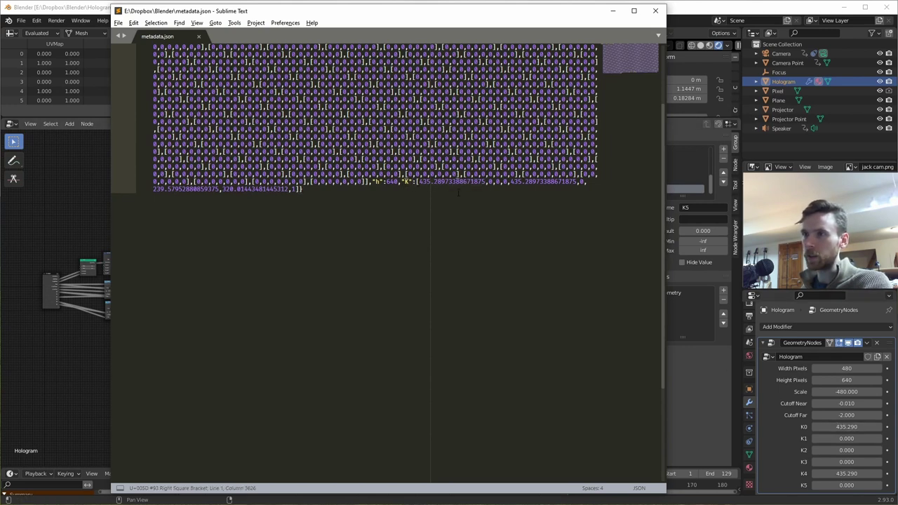
pyautogui.click(456, 182)
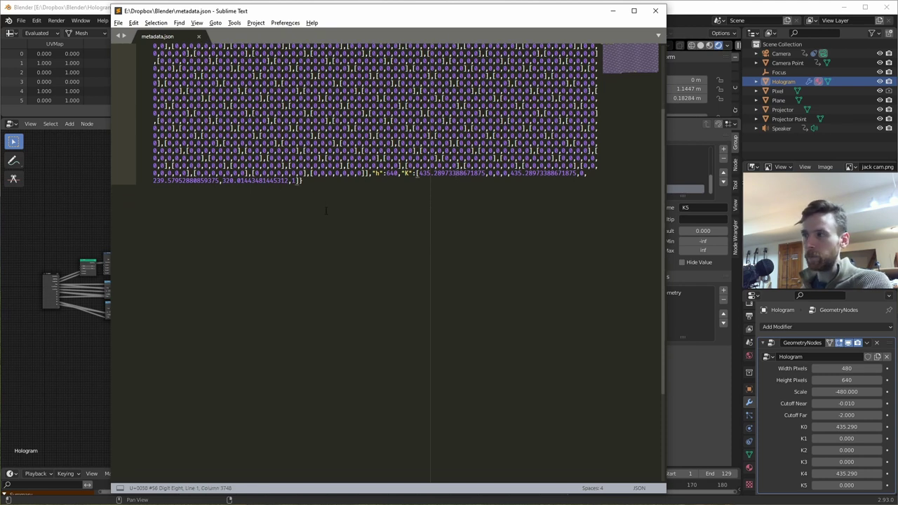
pyautogui.moveTo(194, 189); pyautogui.dragTo(293, 189)
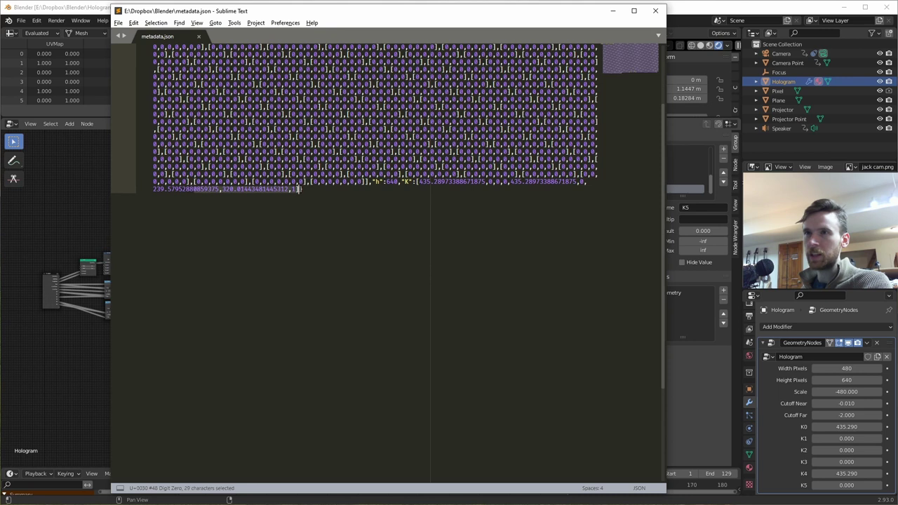
pyautogui.press('Right')
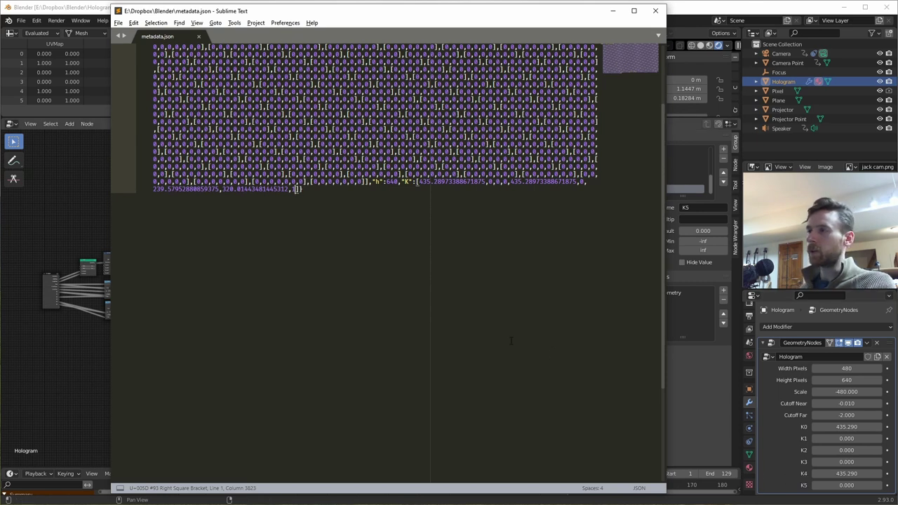
pyautogui.click(767, 440)
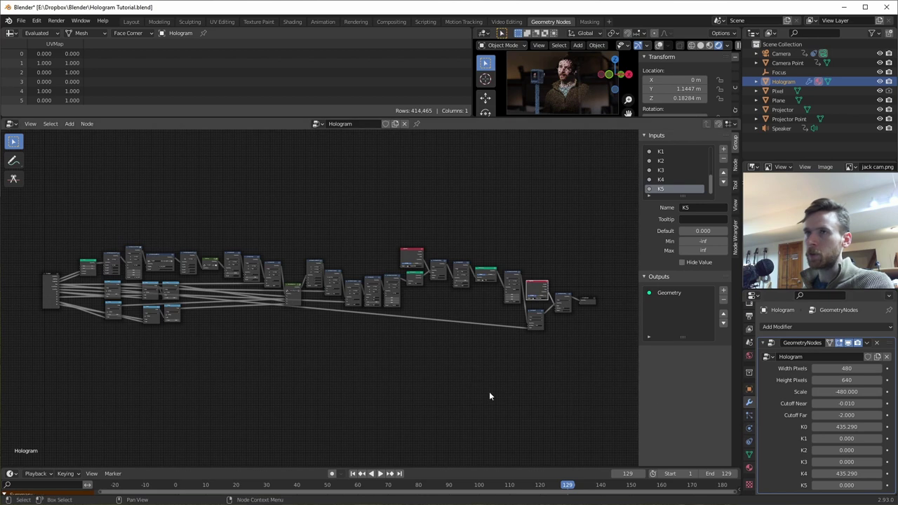
# Show the Depth texture settings for the GeometryNodes user and browse its available images.
pyautogui.click(750, 485)
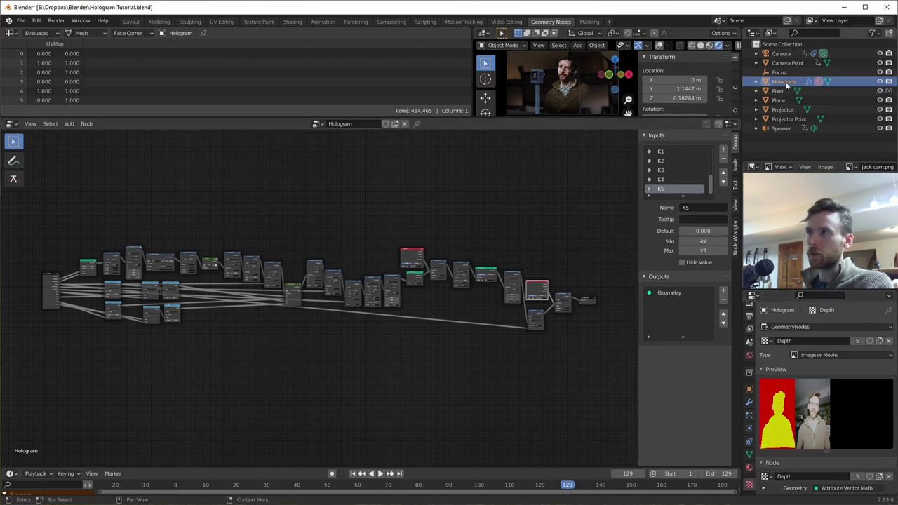
pyautogui.click(787, 327)
pyautogui.click(793, 327)
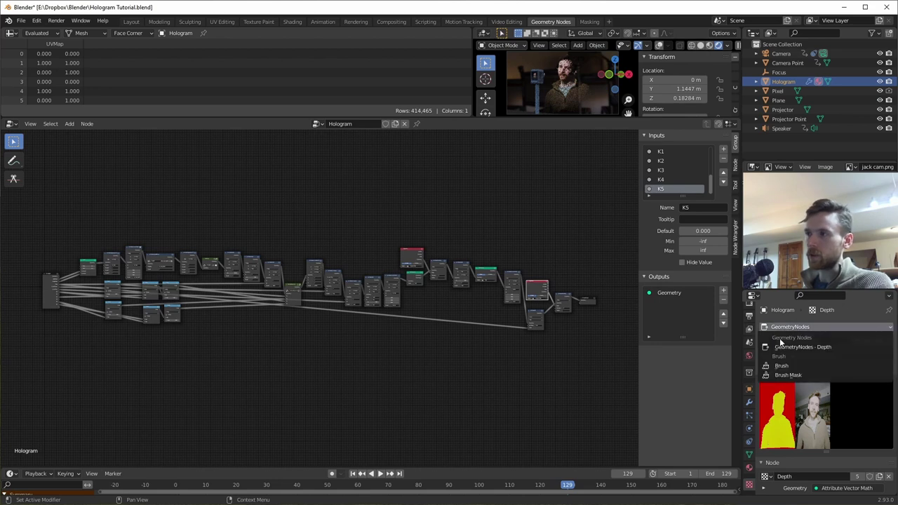
pyautogui.click(807, 346)
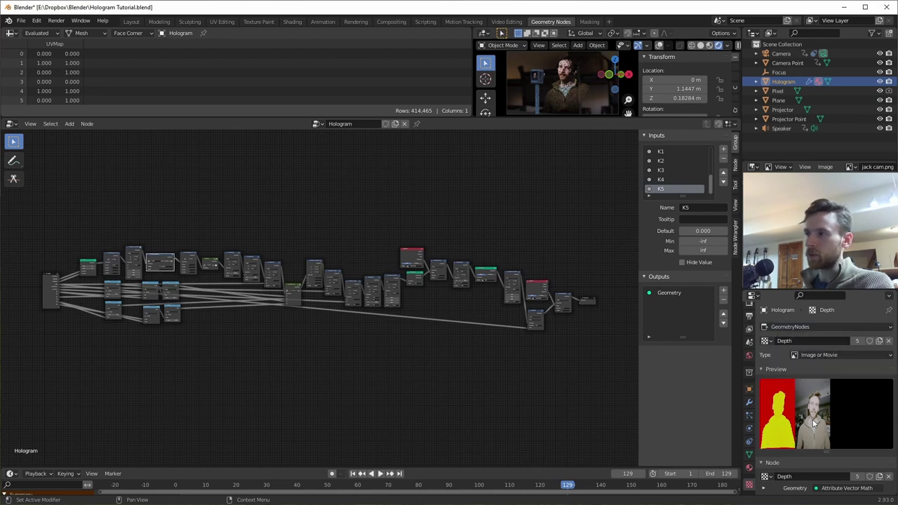
pyautogui.scroll(-5, 825, 355)
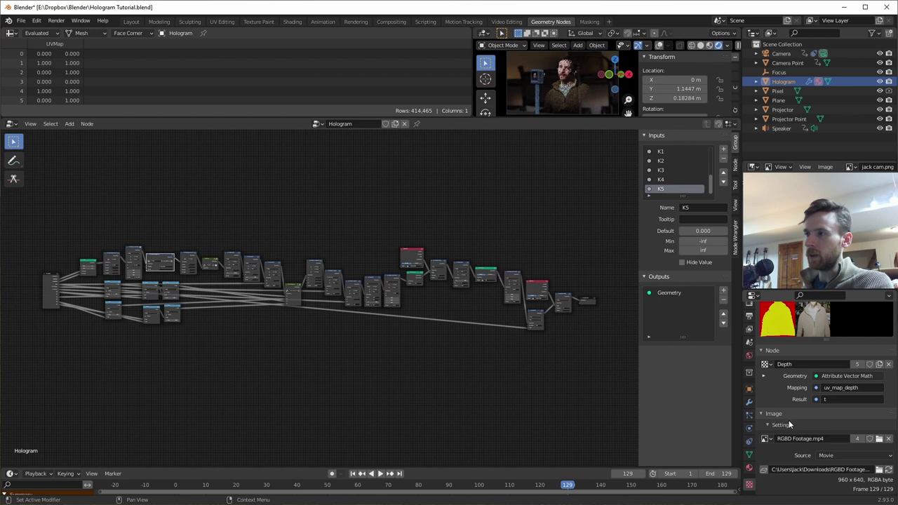
pyautogui.click(765, 401)
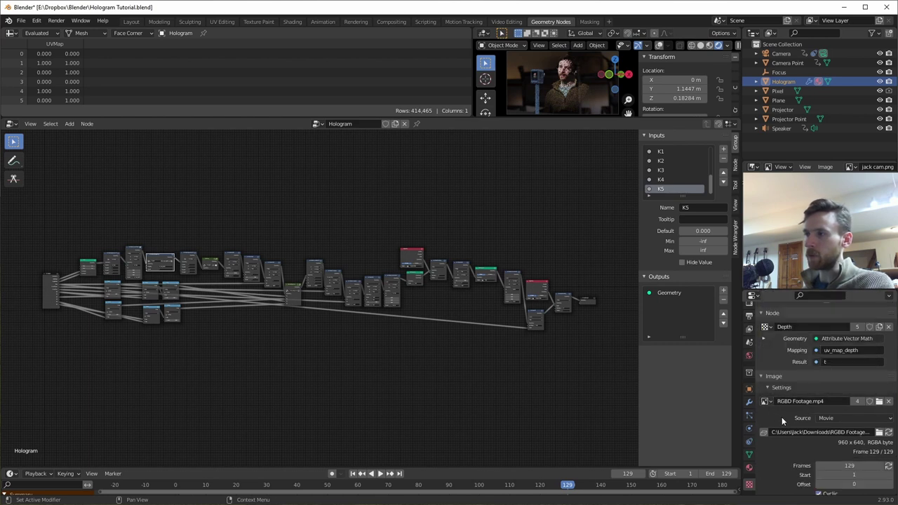
# Review the RGBD Footage image's Mapping, Crop, Sampling and Colors, keeping Extension at Clip.
pyautogui.scroll(-2, 781, 417)
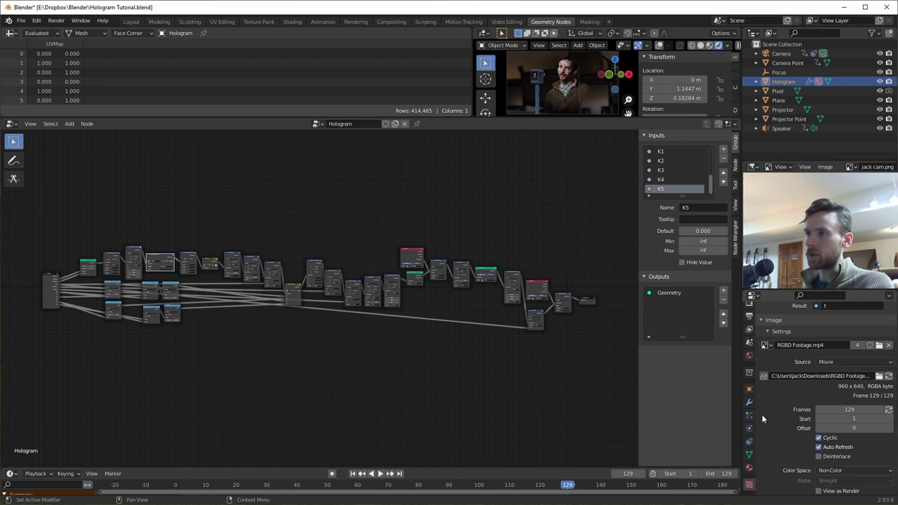
pyautogui.scroll(-2, 772, 420)
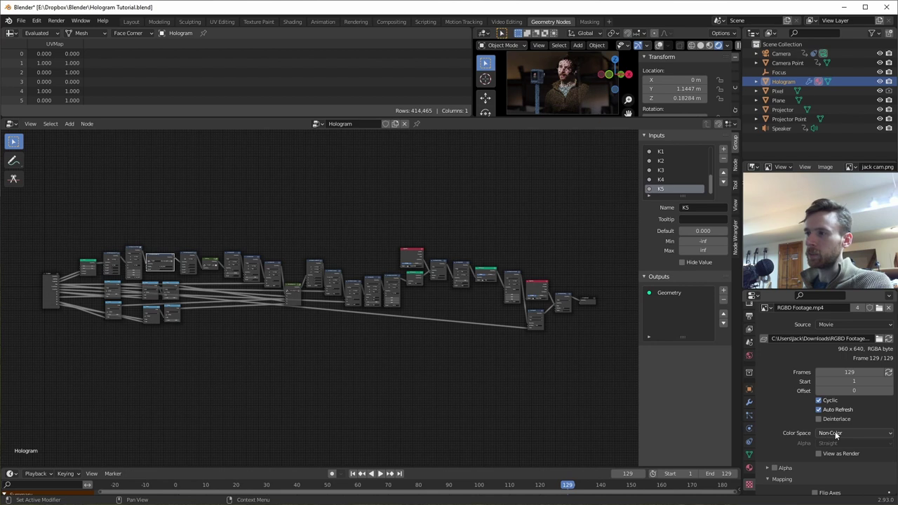
pyautogui.scroll(-2, 781, 430)
pyautogui.click(848, 452)
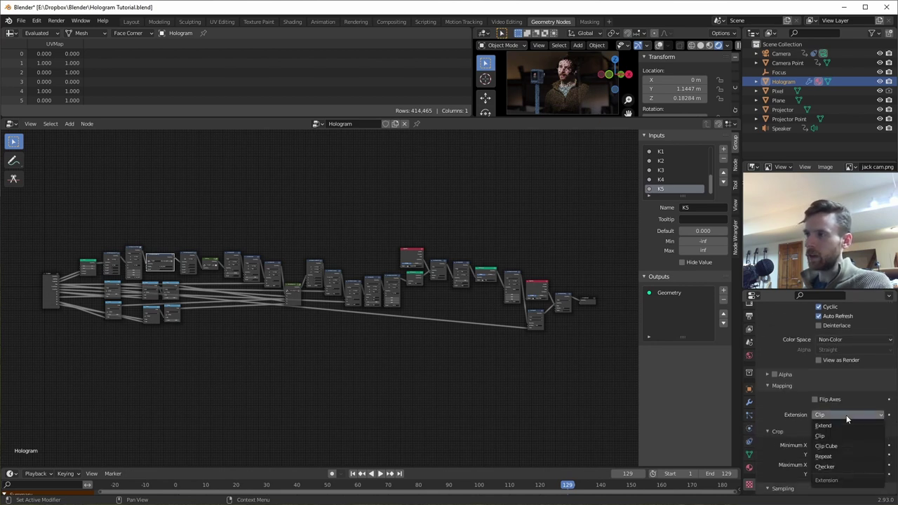
pyautogui.scroll(-4, 790, 420)
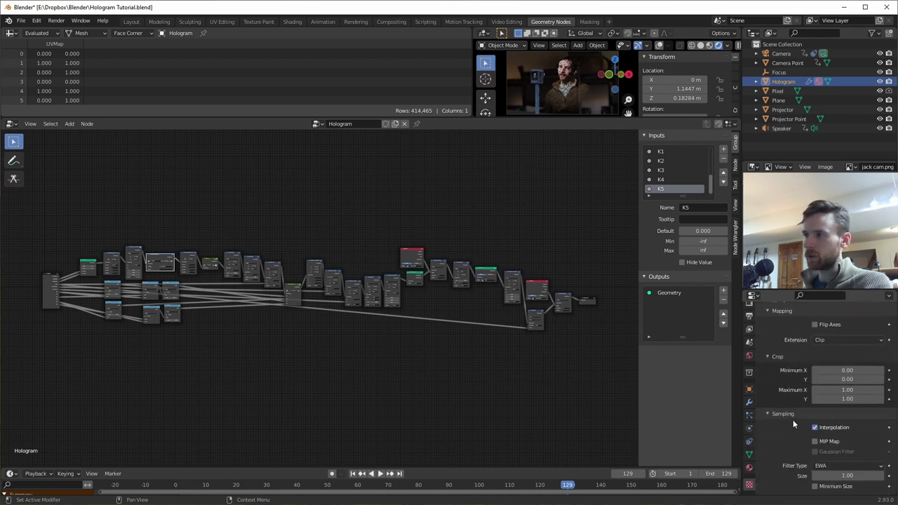
pyautogui.scroll(-1, 792, 419)
pyautogui.scroll(3, 793, 421)
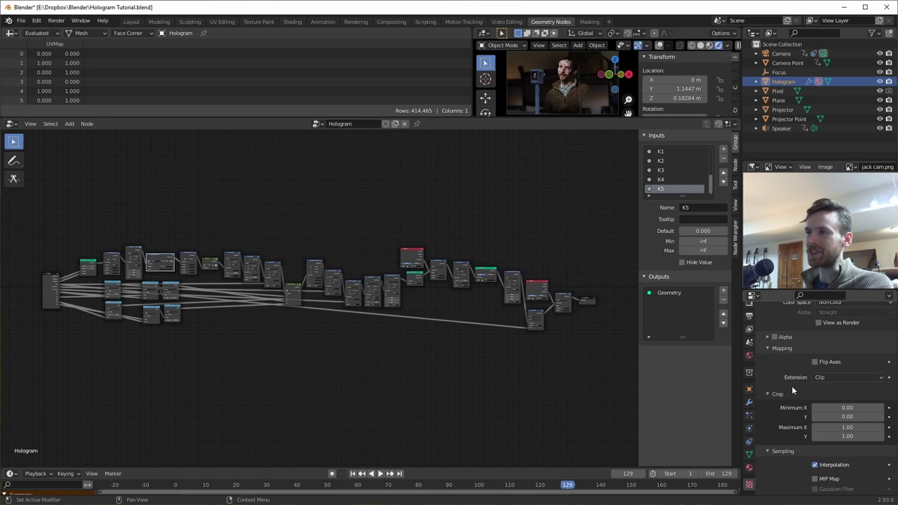
pyautogui.scroll(-2, 791, 418)
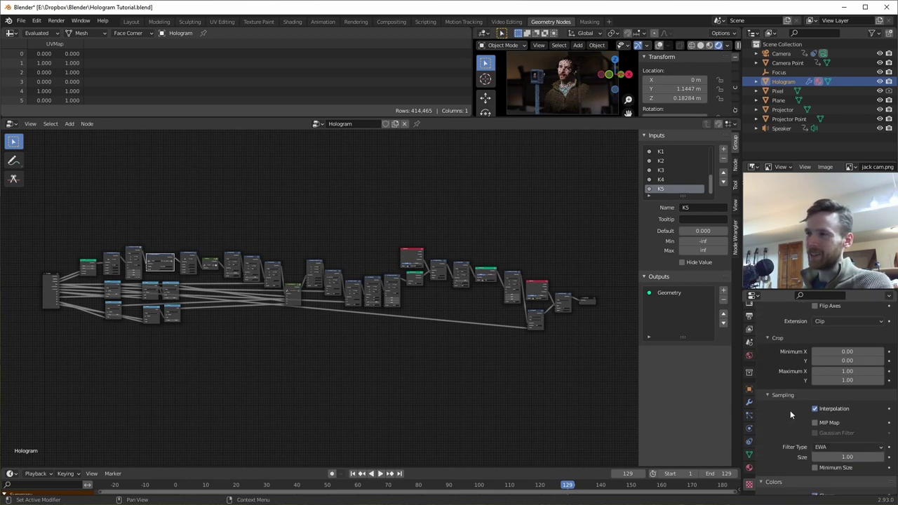
pyautogui.scroll(-1, 790, 413)
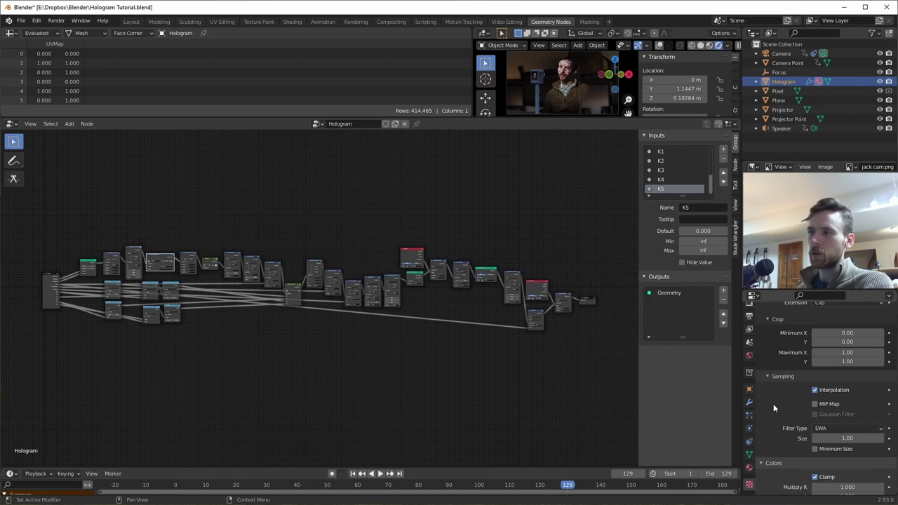
pyautogui.scroll(-3, 773, 404)
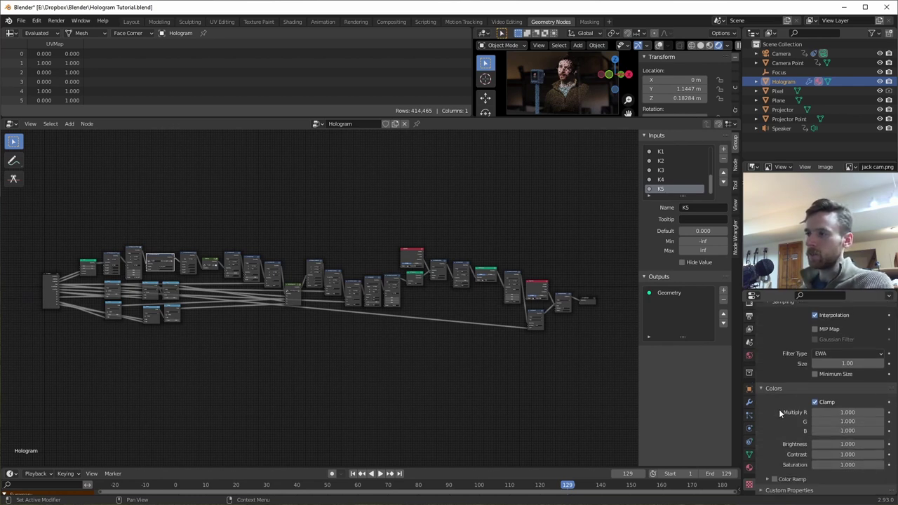
pyautogui.scroll(5, 779, 409)
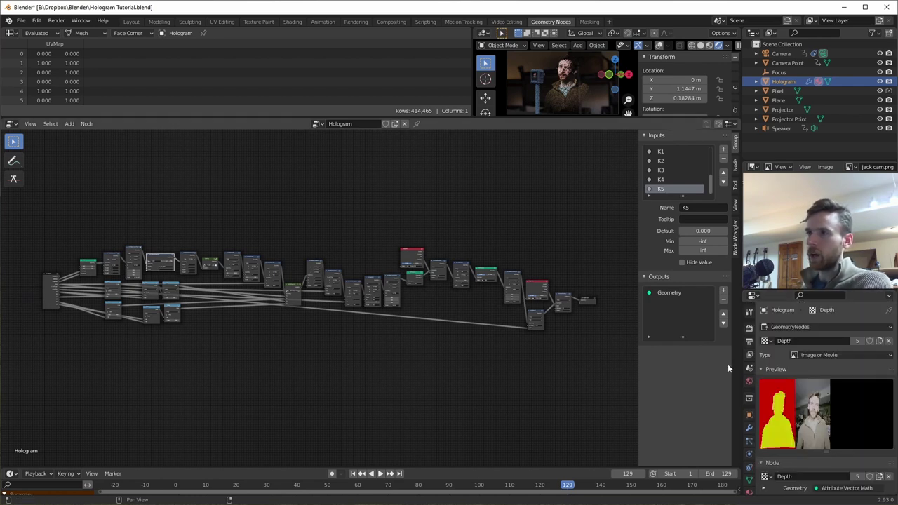
# In the Shading workspace, select the RGBD Footage texture and the 3.460 Gamma node.
pyautogui.click(299, 22)
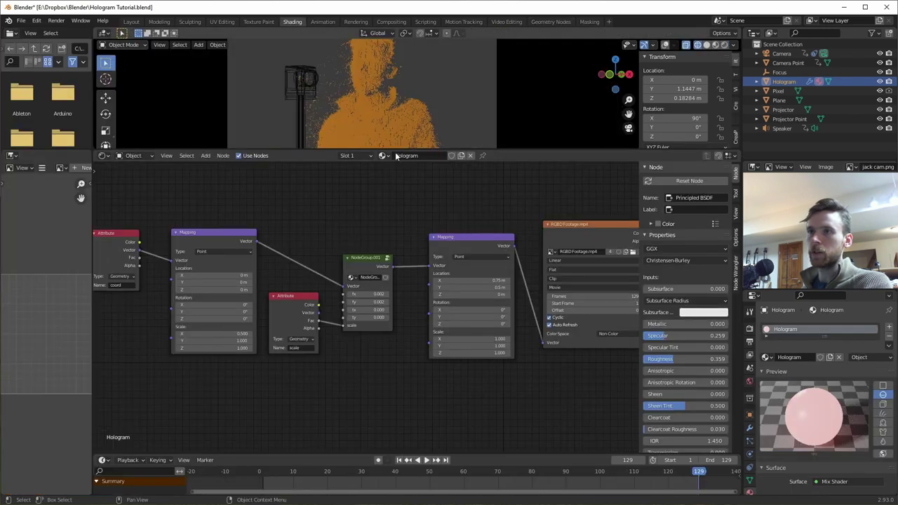
pyautogui.moveTo(315, 208); pyautogui.dragTo(371, 212, button='middle')
pyautogui.keyDown('ctrl'); pyautogui.hscroll(5, 370, 211); pyautogui.keyUp('ctrl')
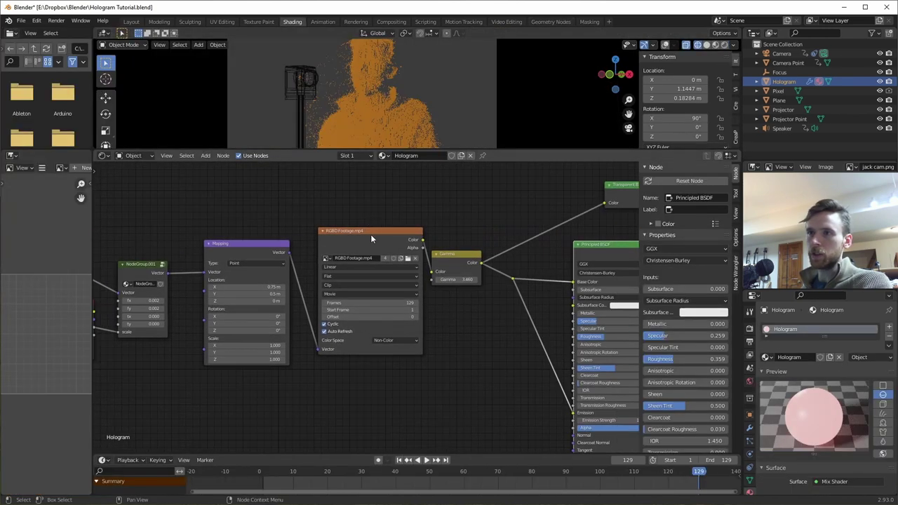
pyautogui.click(337, 247)
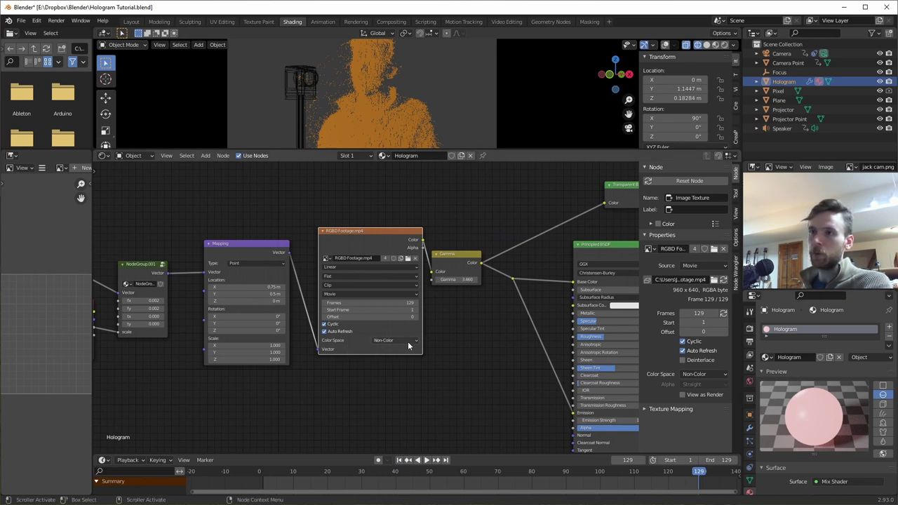
pyautogui.click(458, 253)
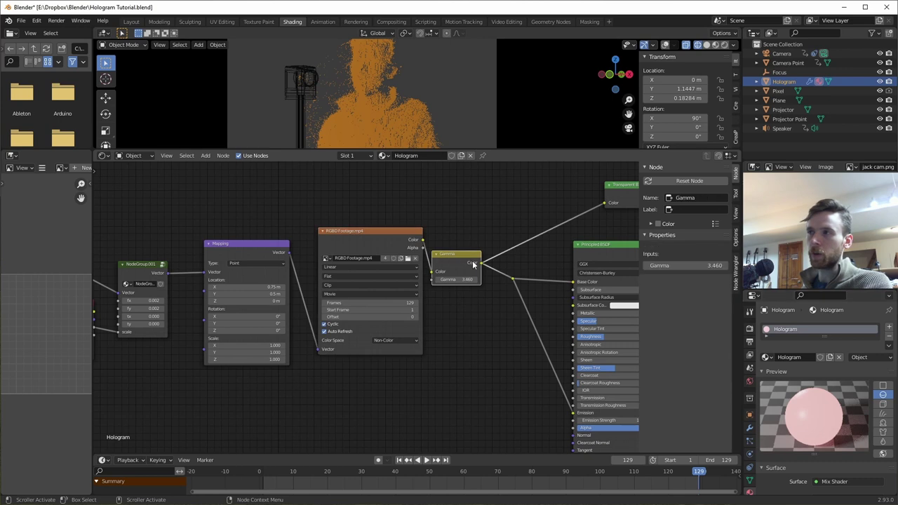
# Follow the shader to the Principled BSDF and check the footage's Color Space options.
pyautogui.scroll(2, 489, 259)
pyautogui.moveTo(489, 258); pyautogui.dragTo(334, 286, button='middle')
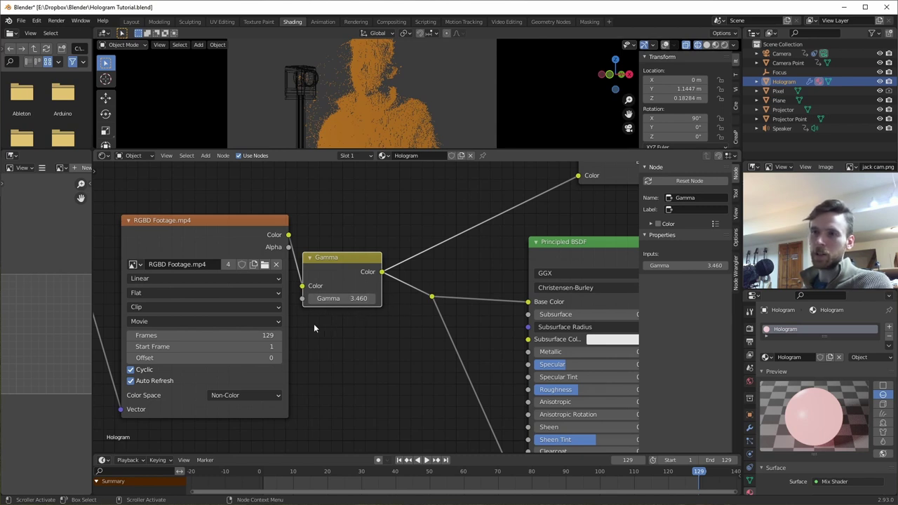
pyautogui.moveTo(314, 327); pyautogui.dragTo(388, 289, button='middle')
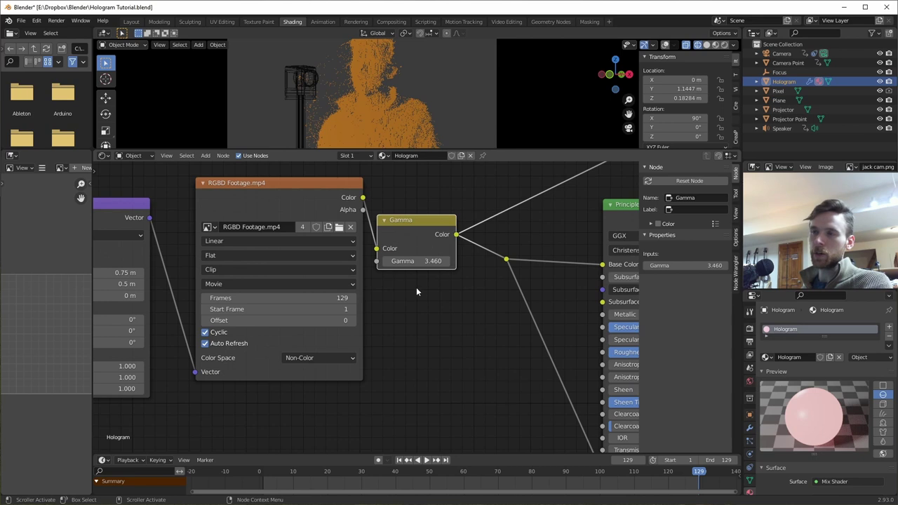
pyautogui.click(308, 358)
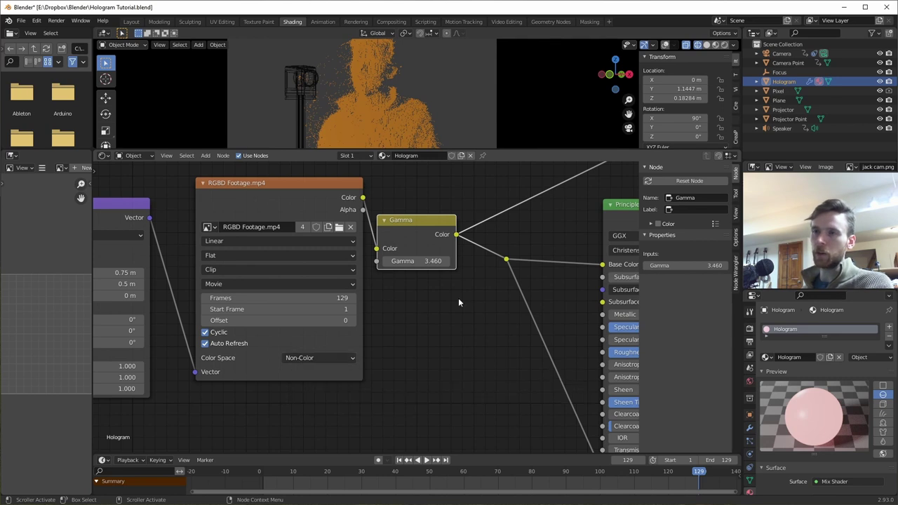
pyautogui.scroll(-2, 456, 297)
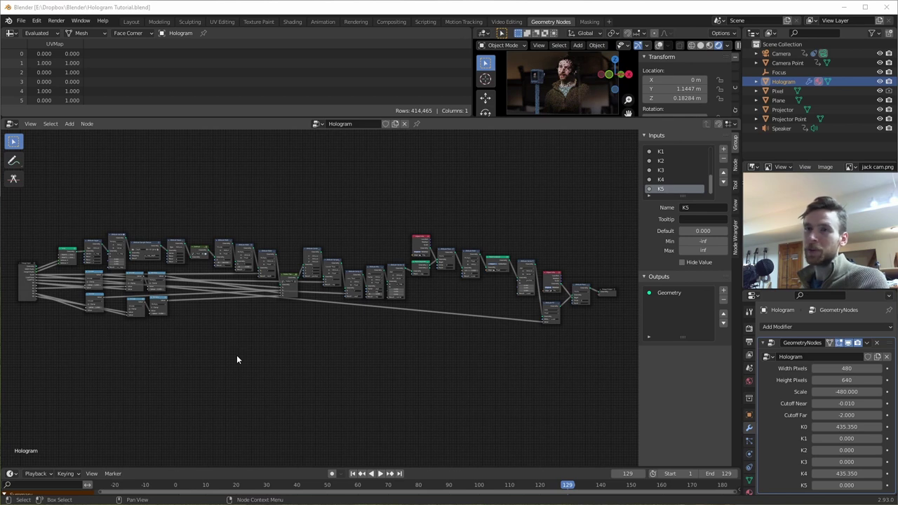
# Zoom to the left end of the tree and select the Grid node fed by Group Input.
pyautogui.moveTo(201, 351); pyautogui.dragTo(325, 363, button='middle')
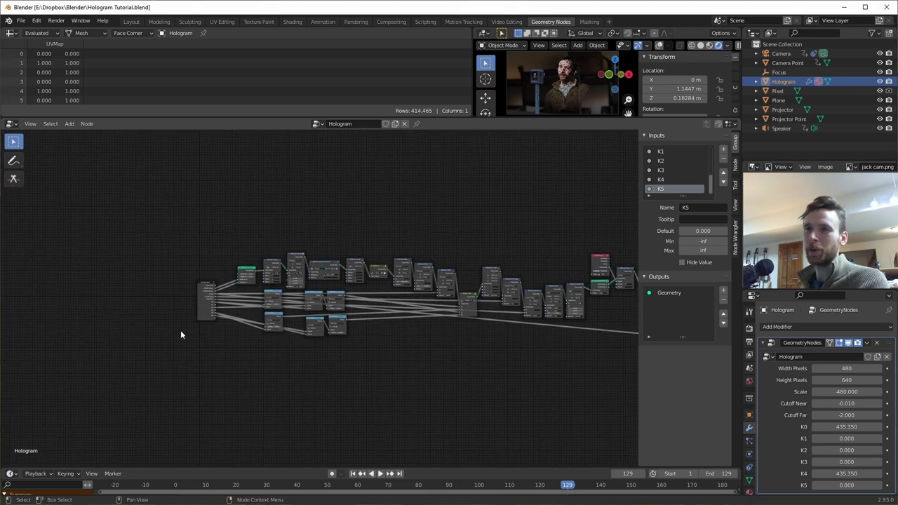
pyautogui.scroll(2, 166, 320)
pyautogui.scroll(3, 175, 365)
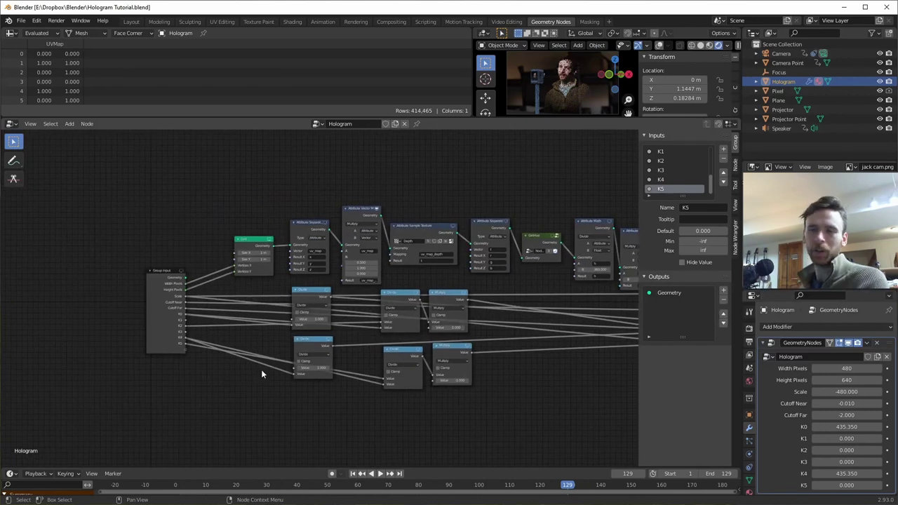
pyautogui.moveTo(208, 369); pyautogui.dragTo(228, 379, button='middle')
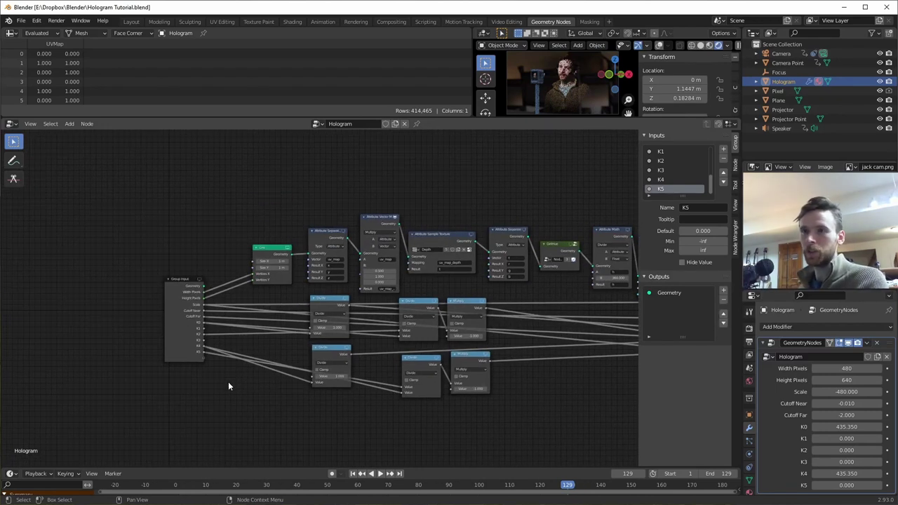
pyautogui.scroll(1, 228, 386)
pyautogui.moveTo(228, 386); pyautogui.dragTo(244, 388, button='middle')
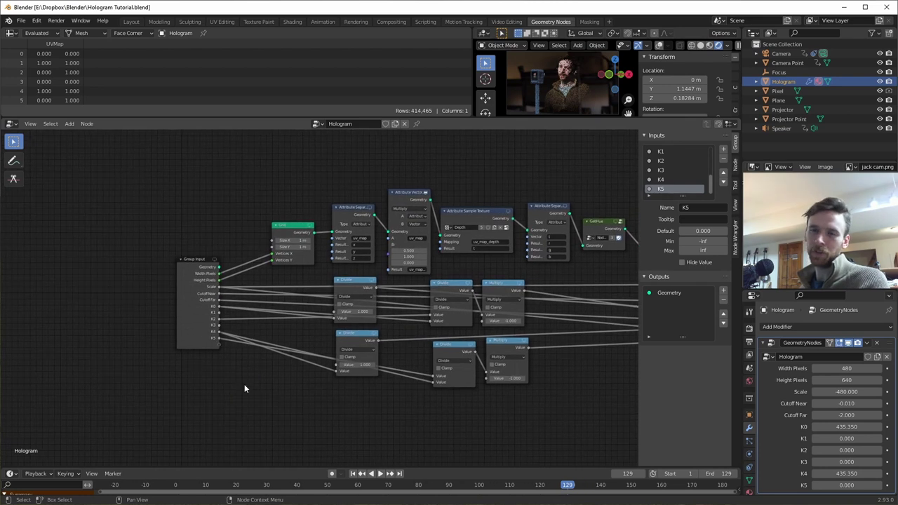
pyautogui.scroll(3, 243, 388)
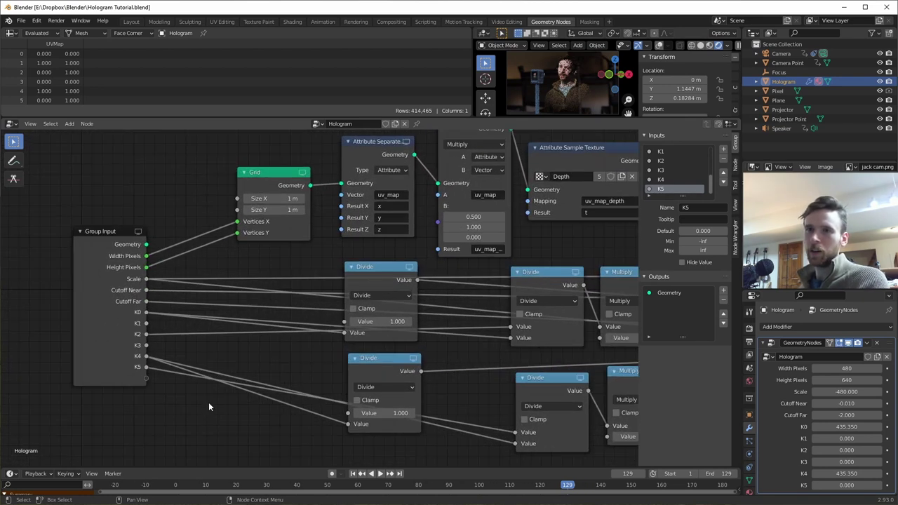
pyautogui.moveTo(208, 402); pyautogui.dragTo(144, 456, button='middle')
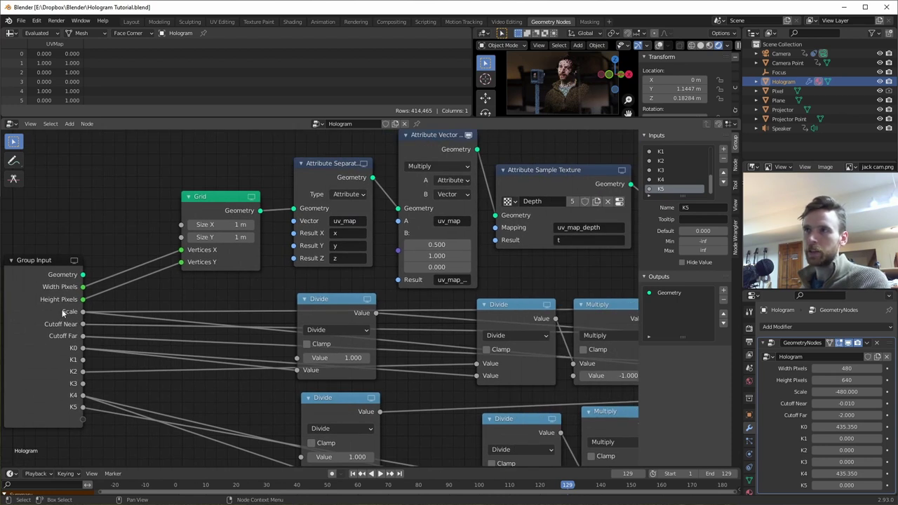
pyautogui.click(216, 199)
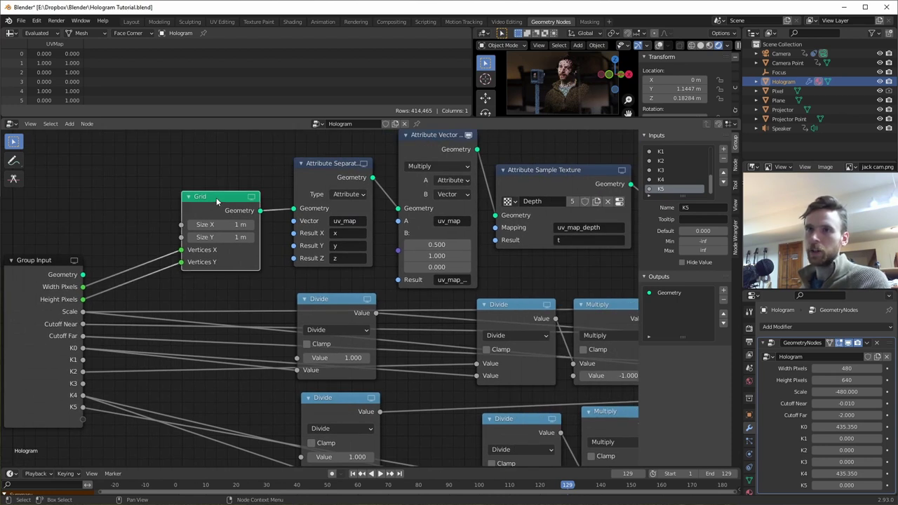
# Frame the Grid node together with the Depth texture sampling nodes.
pyautogui.moveTo(201, 267); pyautogui.dragTo(139, 267, button='middle')
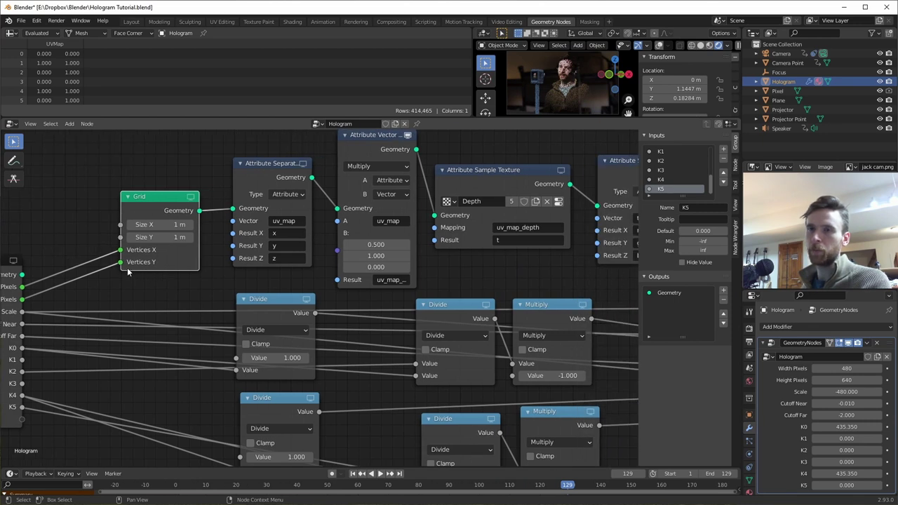
pyautogui.moveTo(198, 295); pyautogui.dragTo(224, 291, button='middle')
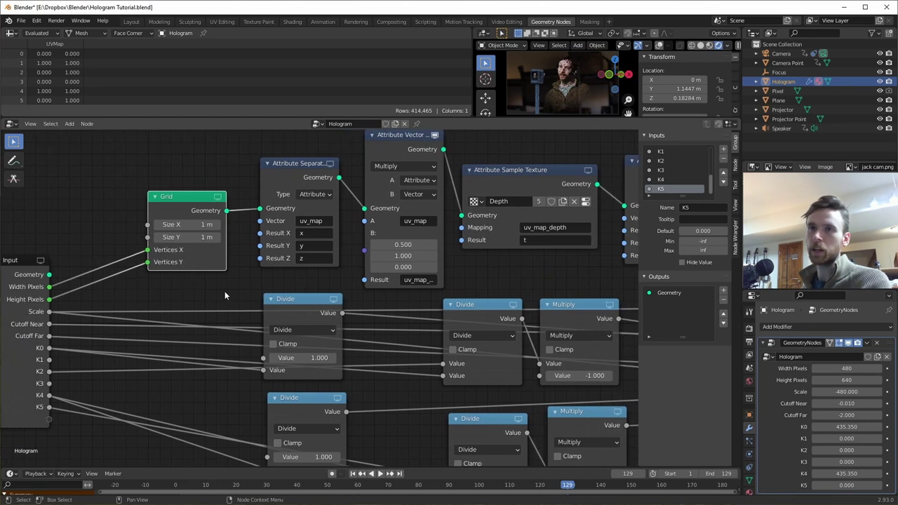
pyautogui.keyDown('ctrl'); pyautogui.hscroll(8, 157, 272); pyautogui.keyUp('ctrl')
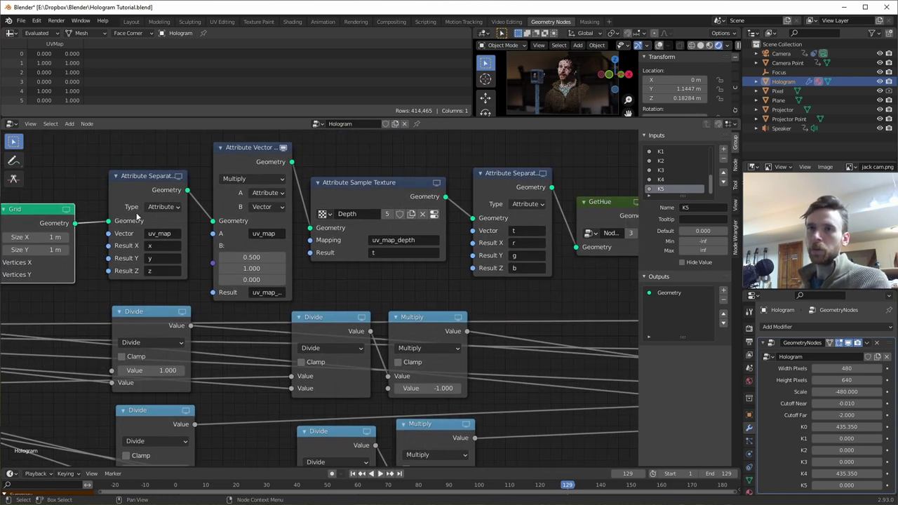
pyautogui.moveTo(83, 199); pyautogui.dragTo(138, 206, button='middle')
pyautogui.keyDown('ctrl'); pyautogui.hscroll(-10, 138, 206); pyautogui.keyUp('ctrl')
pyautogui.keyDown('ctrl'); pyautogui.hscroll(9, 138, 200); pyautogui.keyUp('ctrl')
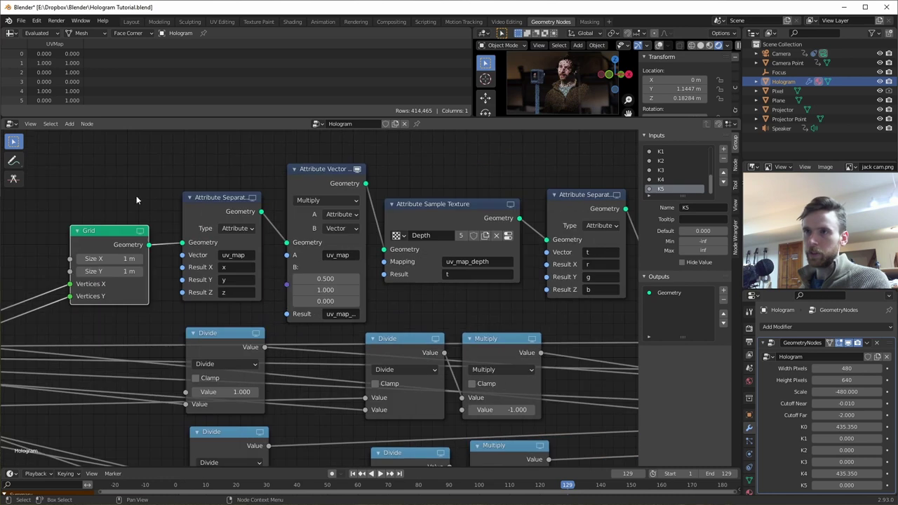
pyautogui.keyDown('ctrl'); pyautogui.hscroll(4, 319, 302); pyautogui.keyUp('ctrl')
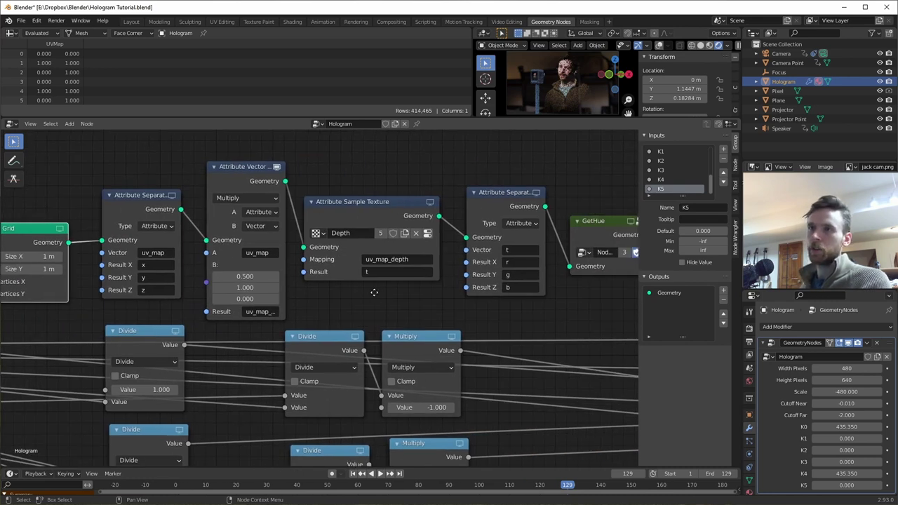
pyautogui.keyDown('ctrl'); pyautogui.hscroll(4, 377, 276); pyautogui.keyUp('ctrl')
pyautogui.click(274, 261)
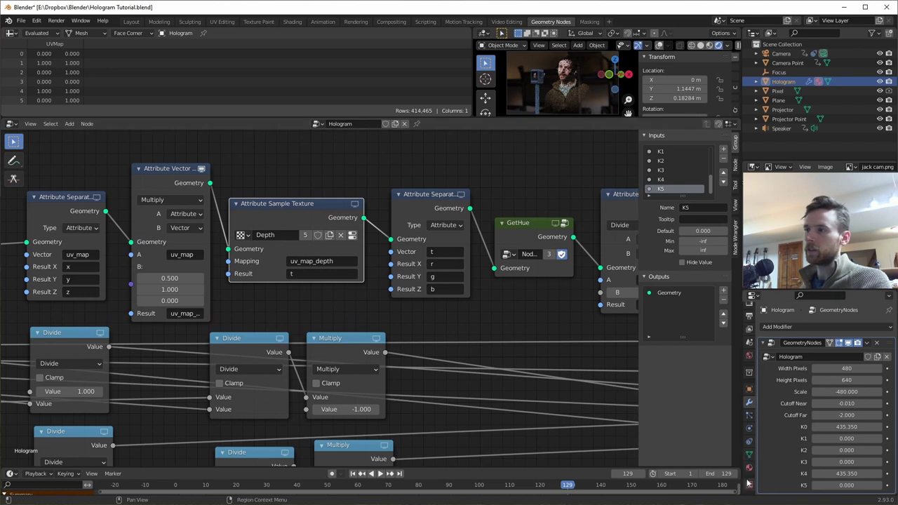
pyautogui.click(749, 490)
pyautogui.scroll(-6, 827, 431)
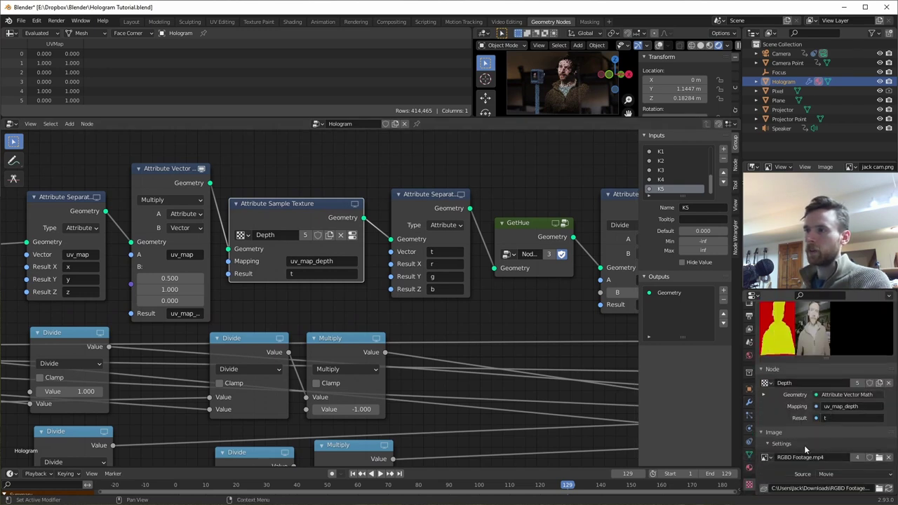
pyautogui.scroll(-5, 821, 483)
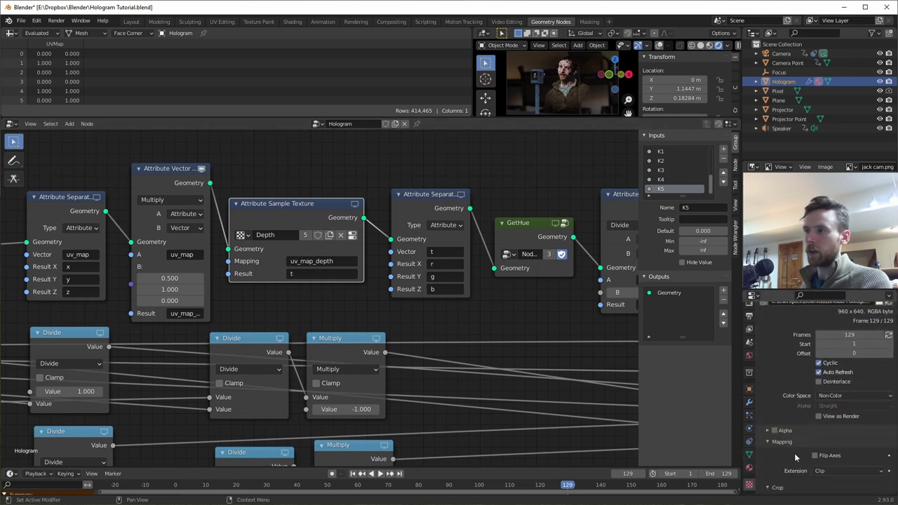
pyautogui.scroll(3, 783, 457)
pyautogui.scroll(-2, 827, 435)
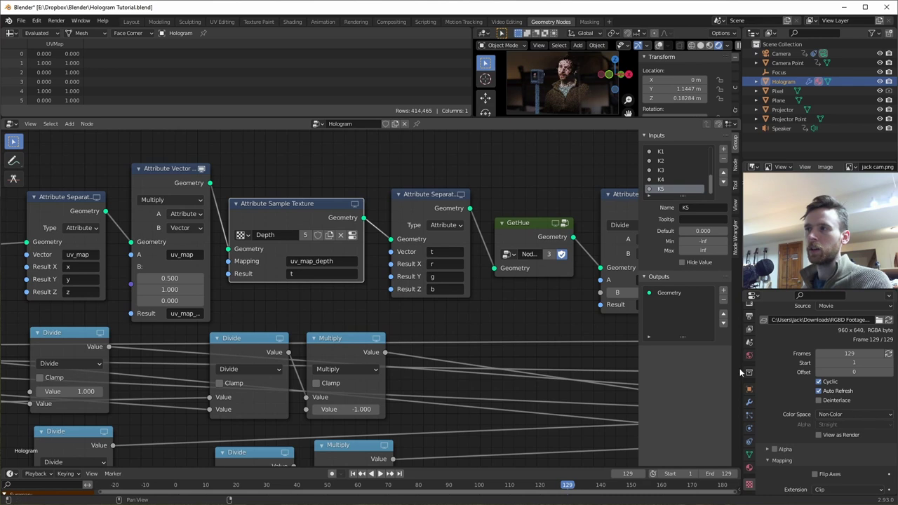
pyautogui.scroll(3, 794, 393)
pyautogui.scroll(3, 798, 398)
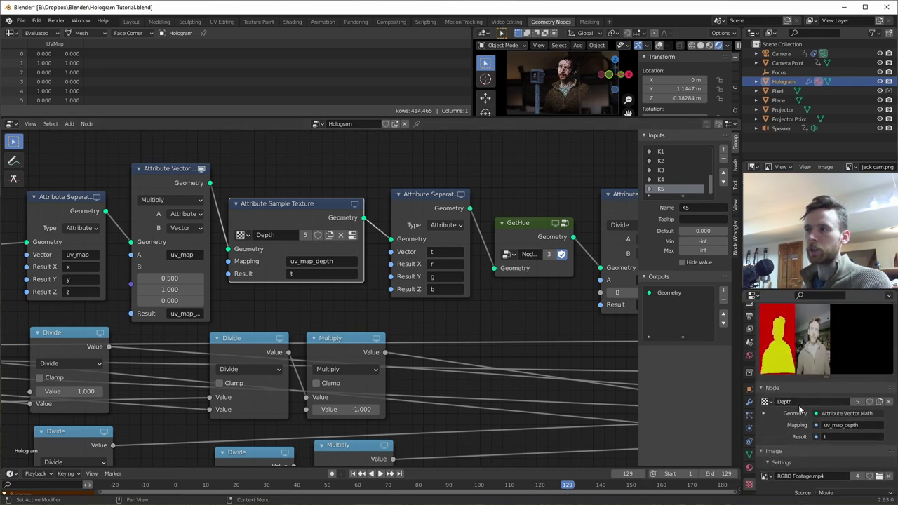
pyautogui.click(749, 402)
pyautogui.scroll(2, 393, 354)
pyautogui.moveTo(386, 361); pyautogui.dragTo(535, 381, button='middle')
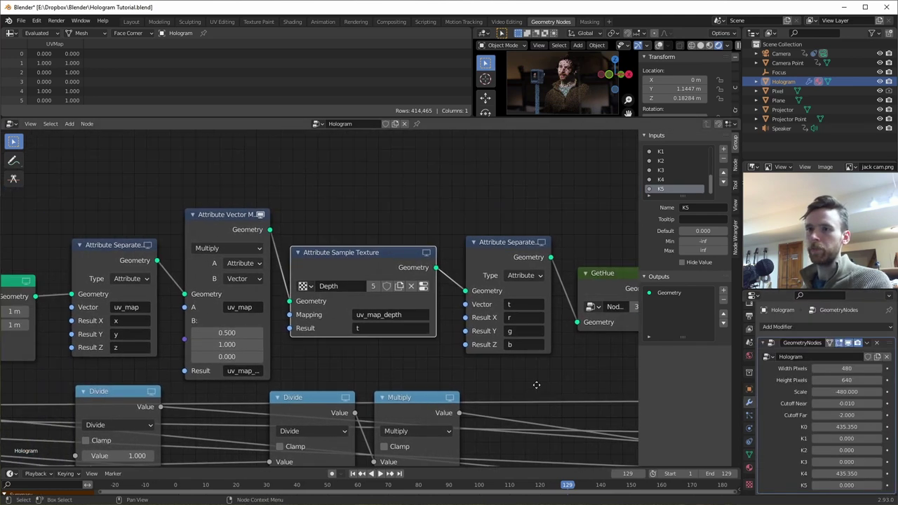
pyautogui.scroll(1, 427, 357)
pyautogui.moveTo(427, 357); pyautogui.dragTo(313, 291, button='middle')
pyautogui.moveTo(507, 377); pyautogui.dragTo(384, 374, button='middle')
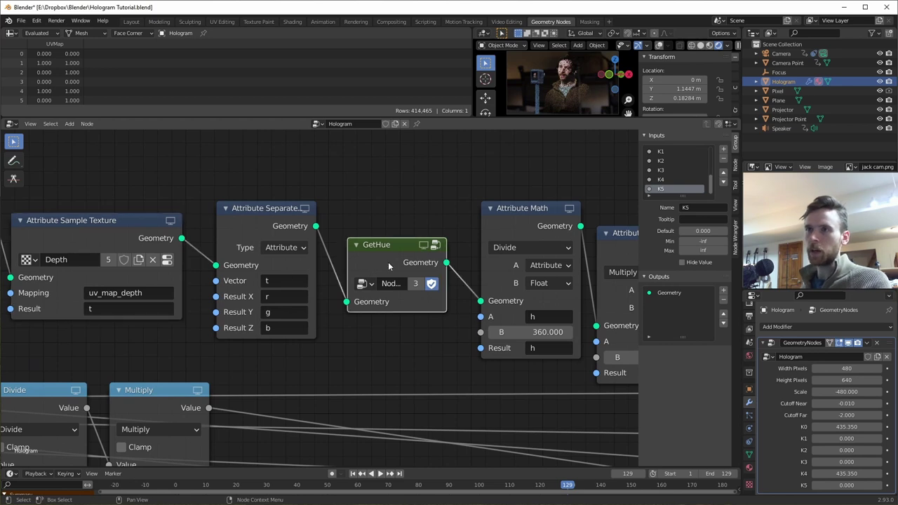
pyautogui.moveTo(388, 262); pyautogui.dragTo(306, 268, button='middle')
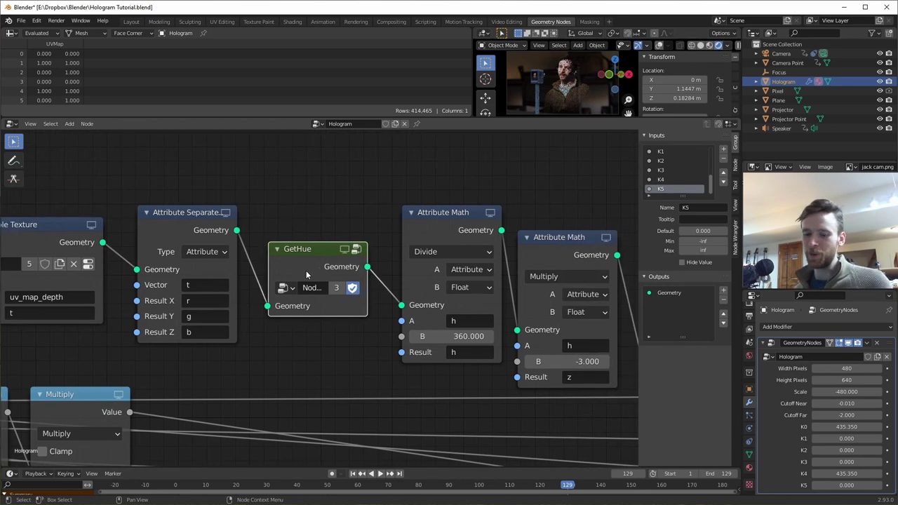
pyautogui.click(306, 270)
pyautogui.press('Tab')
pyautogui.scroll(-5, 330, 274)
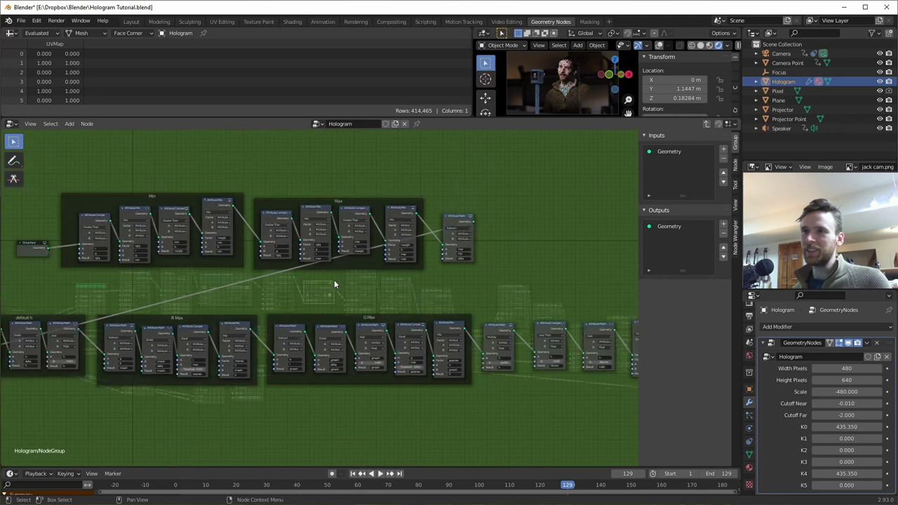
pyautogui.scroll(-3, 334, 284)
pyautogui.moveTo(374, 292); pyautogui.dragTo(308, 287, button='middle')
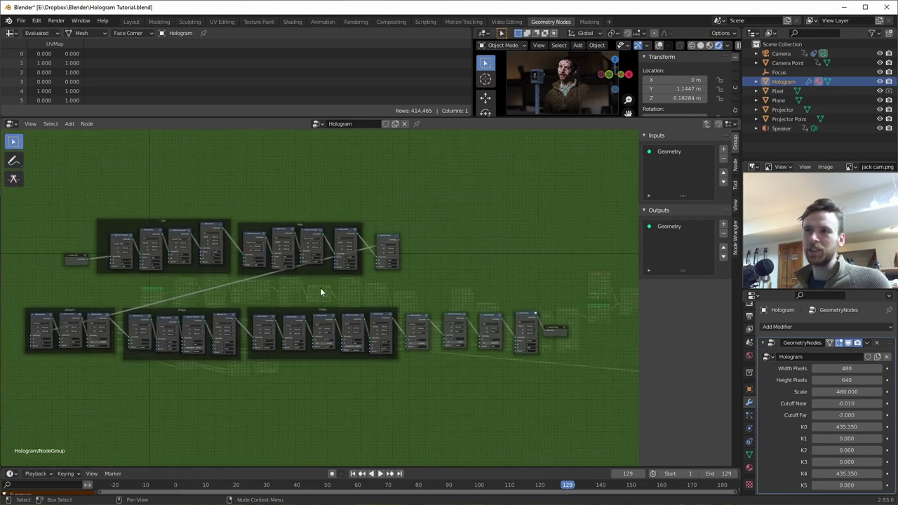
pyautogui.scroll(1, 321, 292)
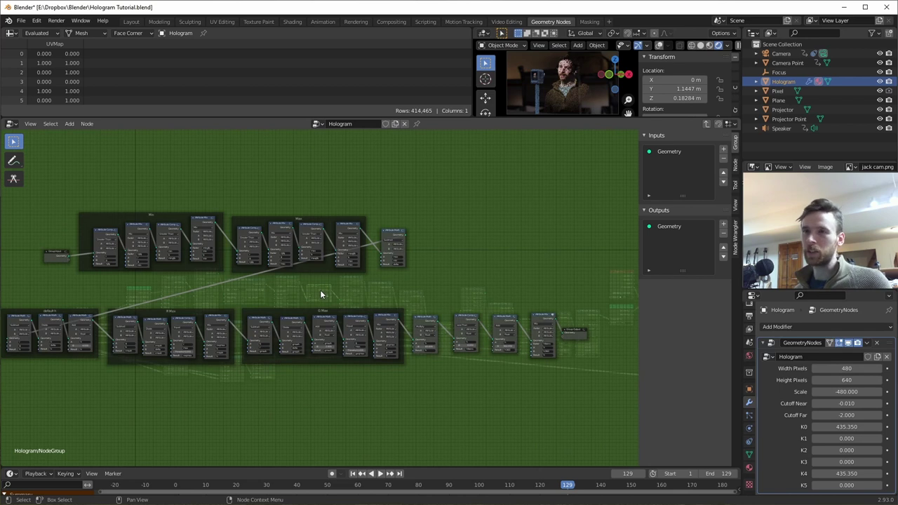
pyautogui.moveTo(321, 294); pyautogui.dragTo(253, 331, button='middle')
pyautogui.scroll(2, 378, 363)
pyautogui.moveTo(400, 381); pyautogui.dragTo(330, 367, button='middle')
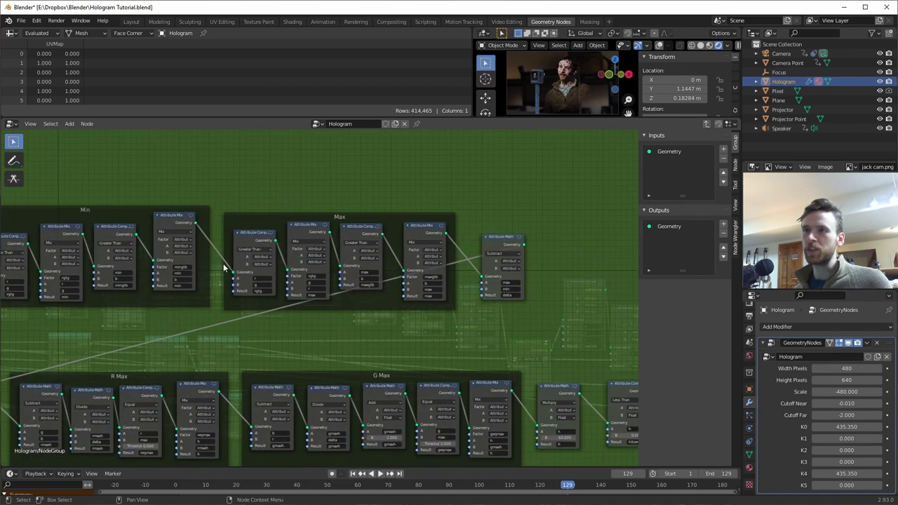
pyautogui.moveTo(28, 353); pyautogui.dragTo(178, 249, button='middle')
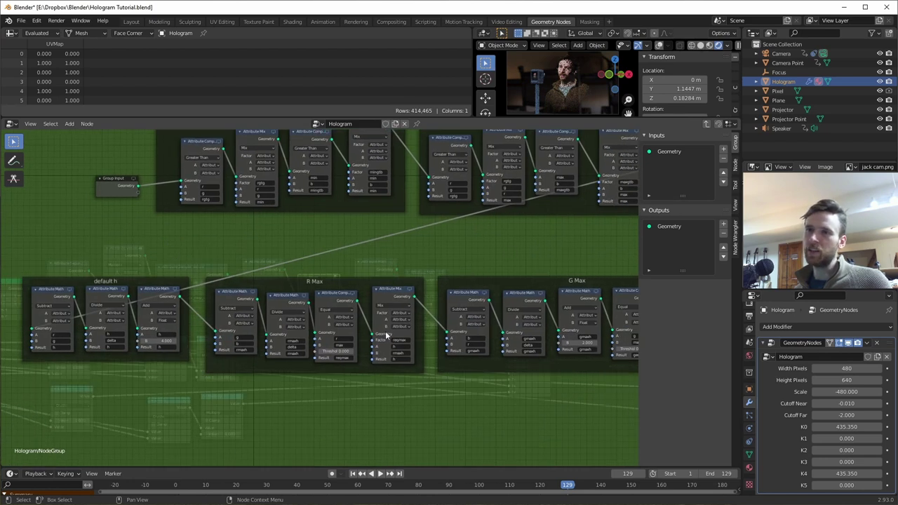
pyautogui.moveTo(388, 336); pyautogui.dragTo(334, 313, button='middle')
pyautogui.moveTo(191, 318); pyautogui.dragTo(324, 335, button='middle')
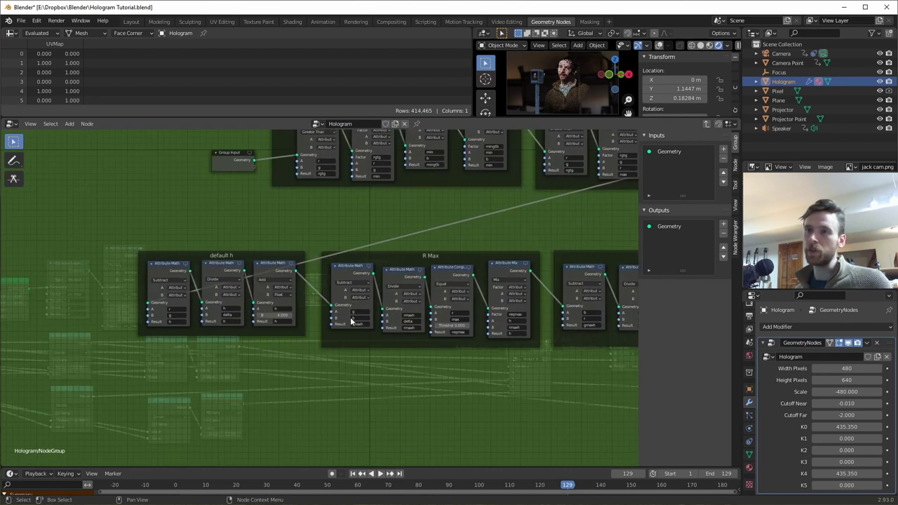
pyautogui.moveTo(440, 342); pyautogui.dragTo(315, 340, button='middle')
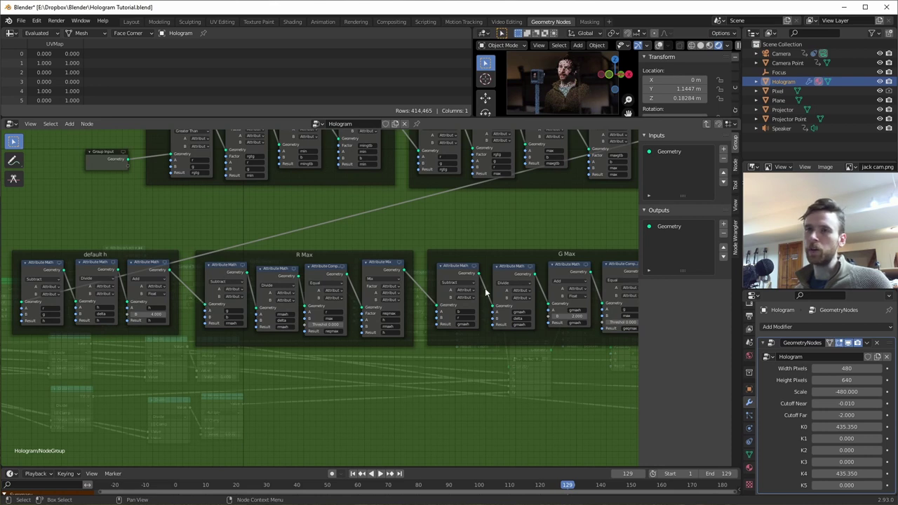
pyautogui.moveTo(510, 328); pyautogui.dragTo(332, 324, button='middle')
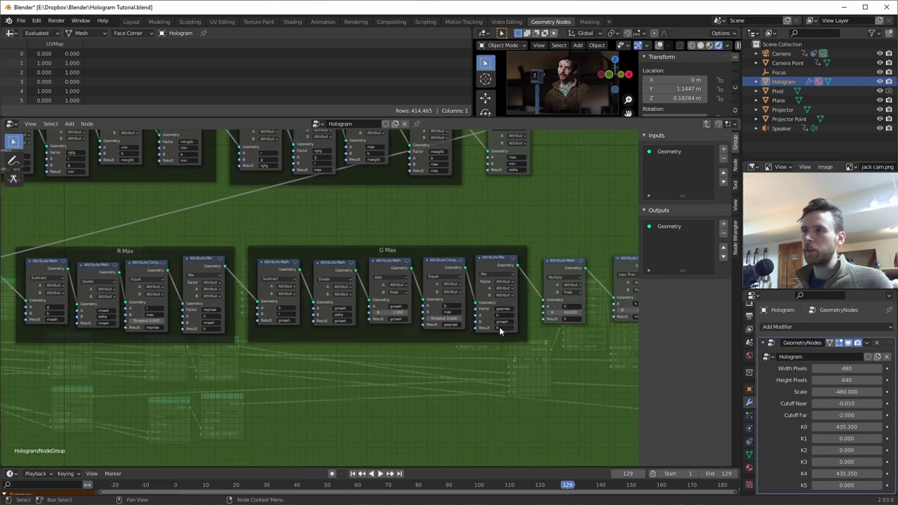
pyautogui.moveTo(500, 327); pyautogui.dragTo(357, 327, button='middle')
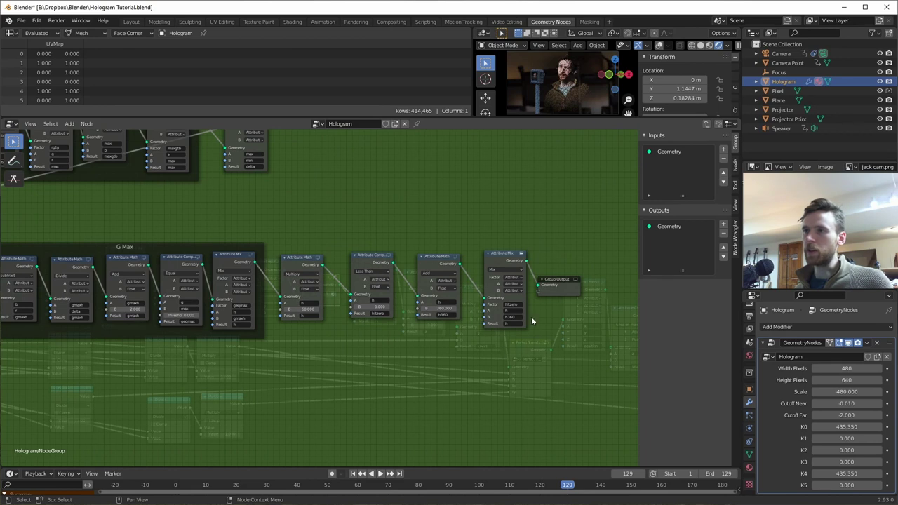
pyautogui.scroll(2, 531, 318)
pyautogui.scroll(-2, 489, 350)
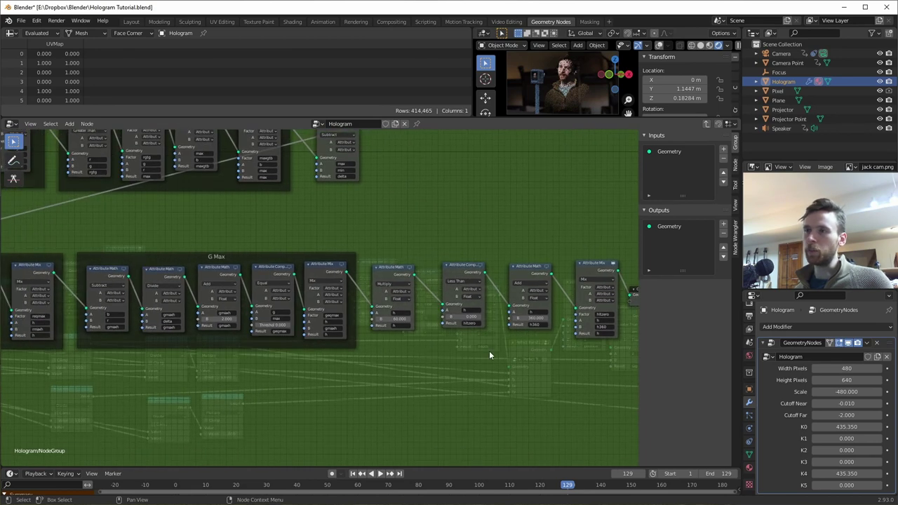
pyautogui.moveTo(489, 351); pyautogui.dragTo(403, 344, button='middle')
pyautogui.moveTo(290, 218); pyautogui.dragTo(497, 293, button='middle')
pyautogui.moveTo(363, 298); pyautogui.dragTo(400, 289, button='middle')
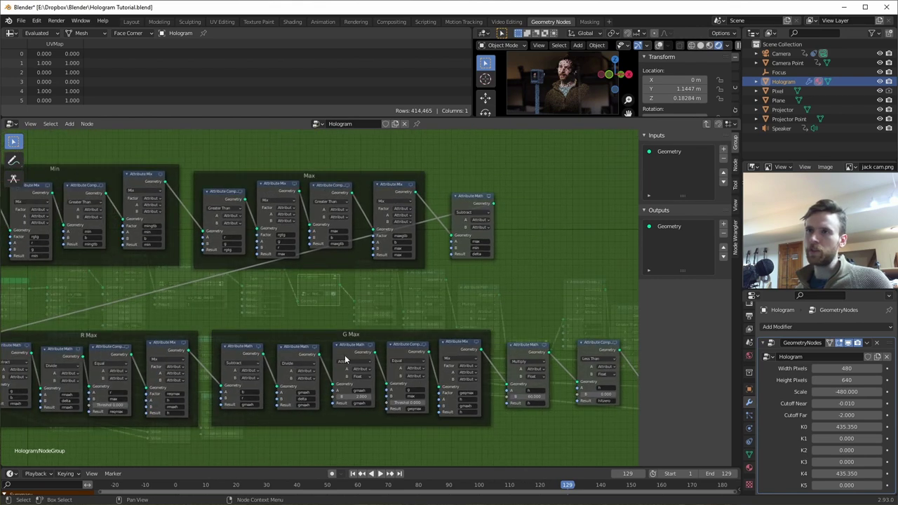
pyautogui.moveTo(165, 264); pyautogui.dragTo(284, 261, button='middle')
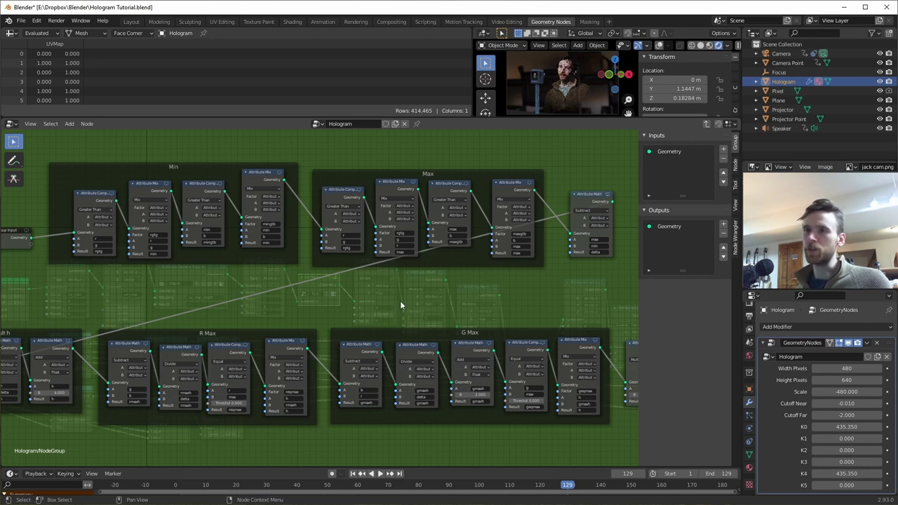
pyautogui.press('Tab')
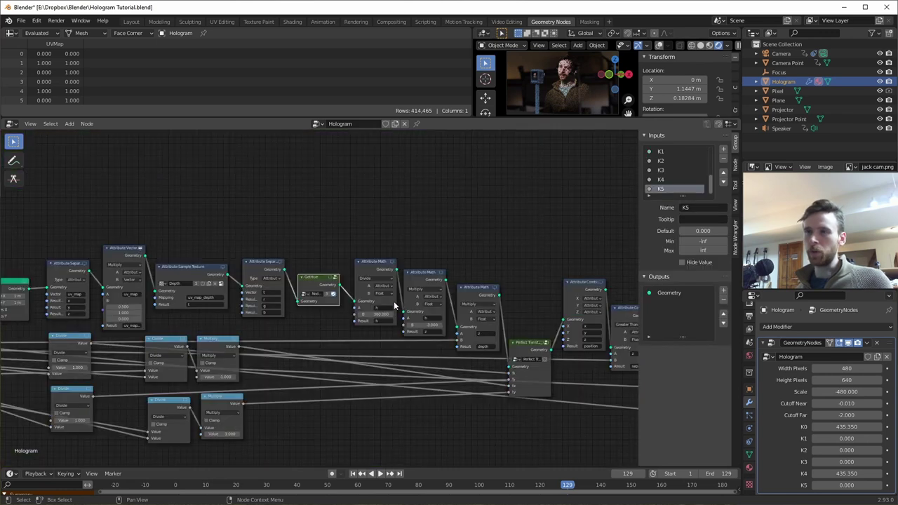
# Pan along the node chain past Group Input and enter the Perfect Transform node group.
pyautogui.scroll(5, 390, 304)
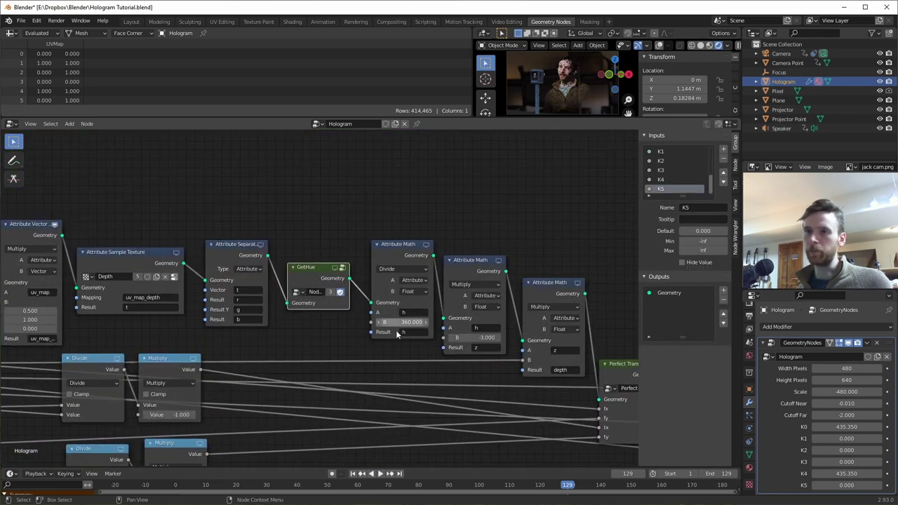
pyautogui.moveTo(389, 304); pyautogui.dragTo(414, 316, button='middle')
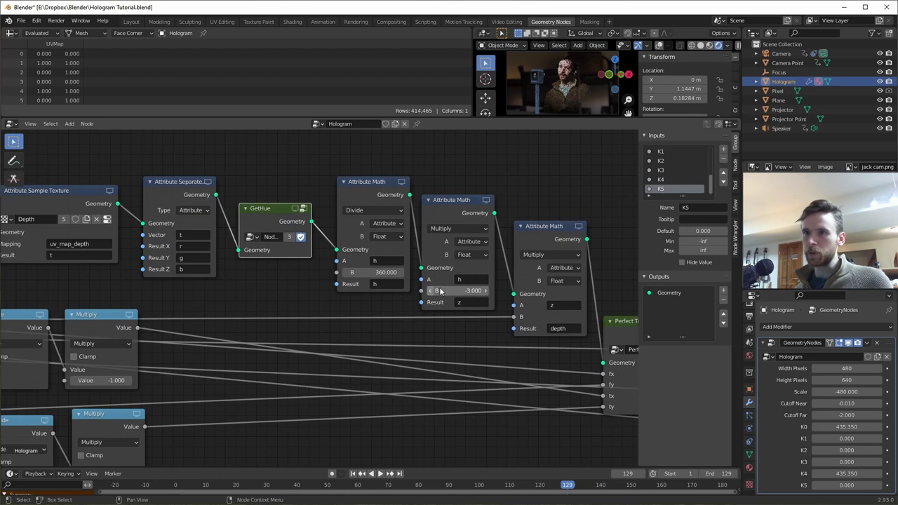
pyautogui.moveTo(502, 330); pyautogui.dragTo(314, 321, button='middle')
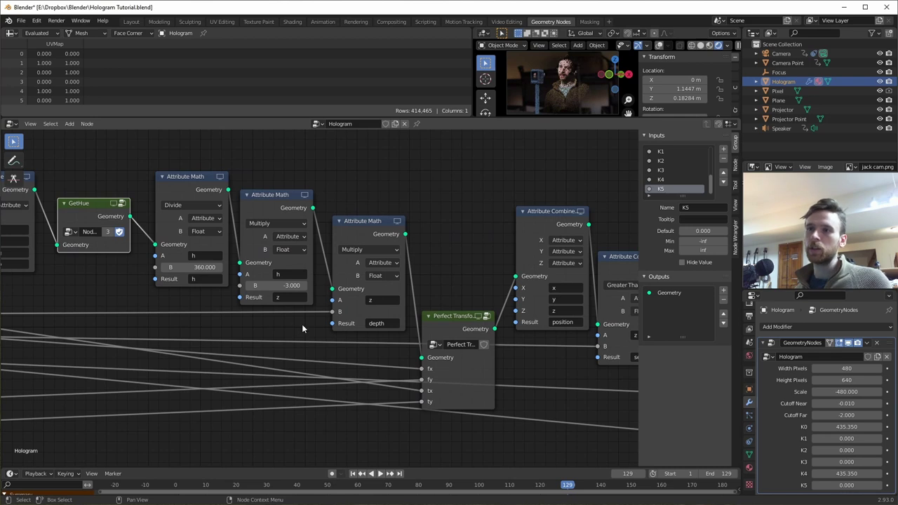
pyautogui.scroll(-3, 302, 326)
pyautogui.moveTo(297, 336); pyautogui.dragTo(592, 317, button='middle')
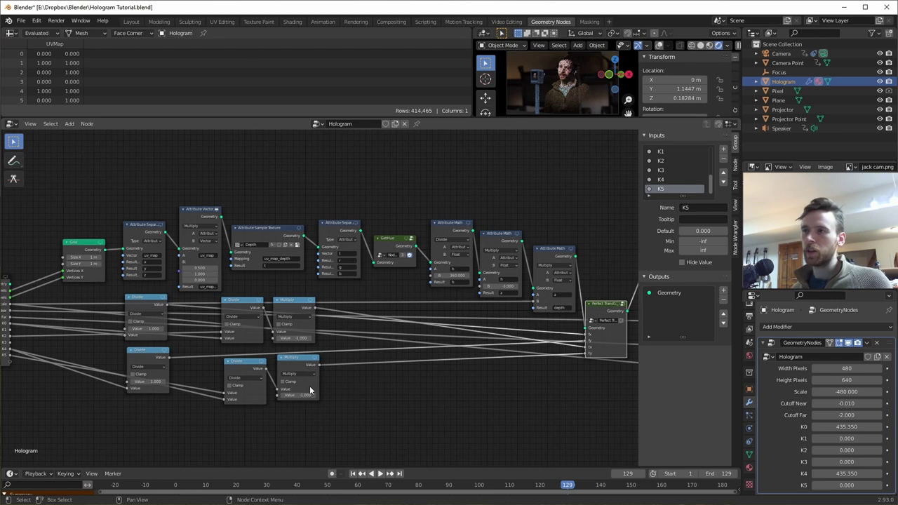
pyautogui.moveTo(118, 337); pyautogui.dragTo(211, 324, button='middle')
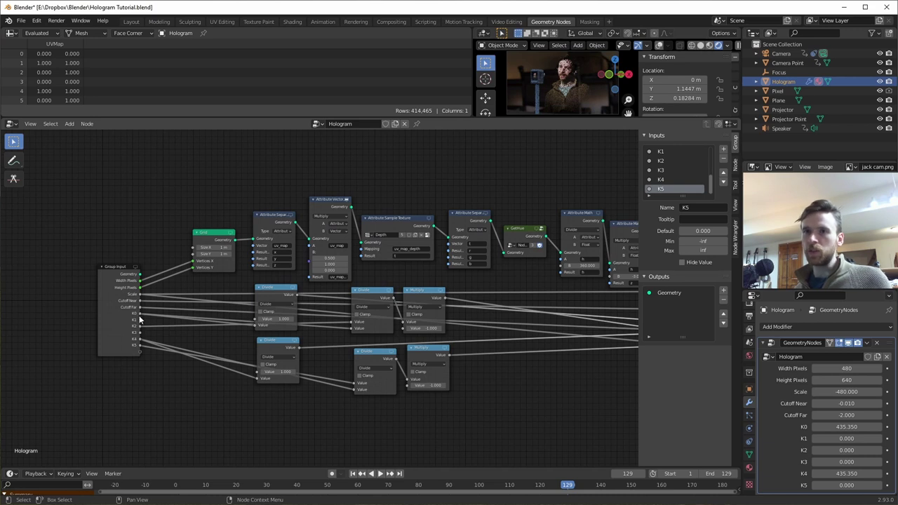
pyautogui.moveTo(247, 383); pyautogui.dragTo(97, 334, button='middle')
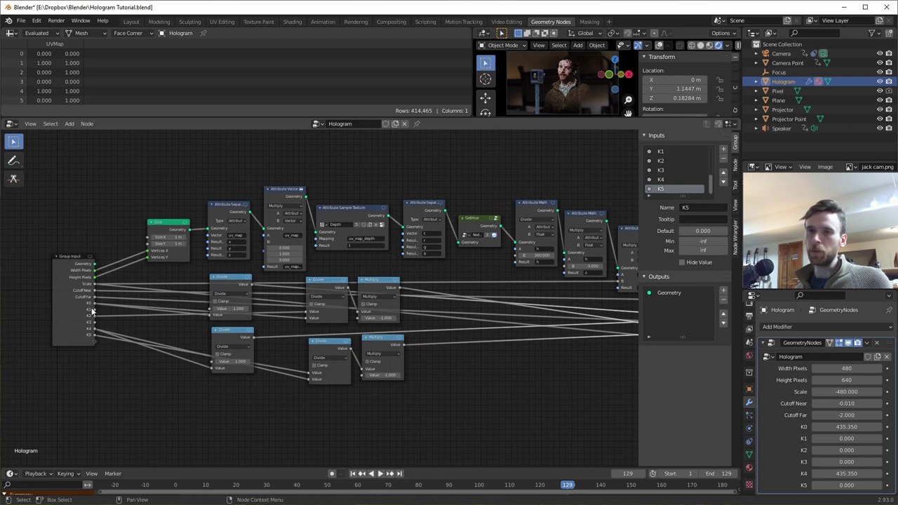
pyautogui.moveTo(486, 358); pyautogui.dragTo(326, 347, button='middle')
pyautogui.scroll(2, 325, 348)
pyautogui.moveTo(438, 345); pyautogui.dragTo(331, 324, button='middle')
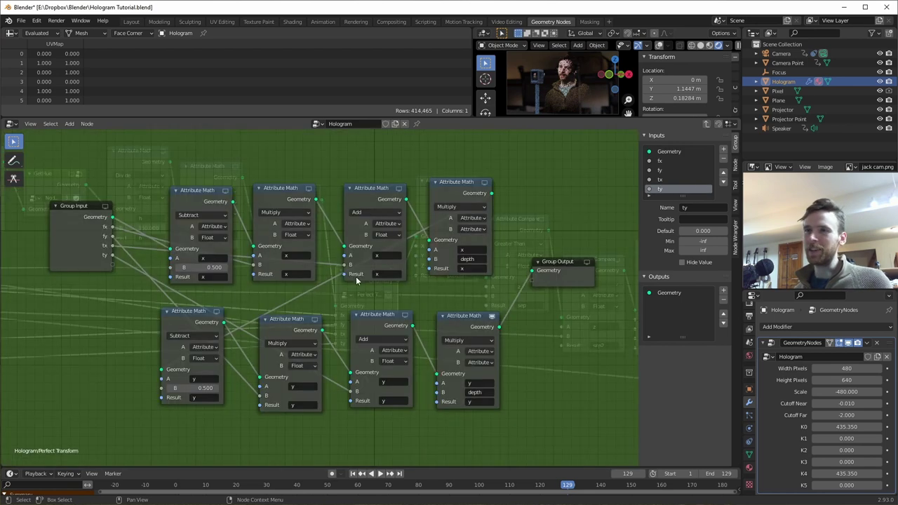
pyautogui.press('Tab')
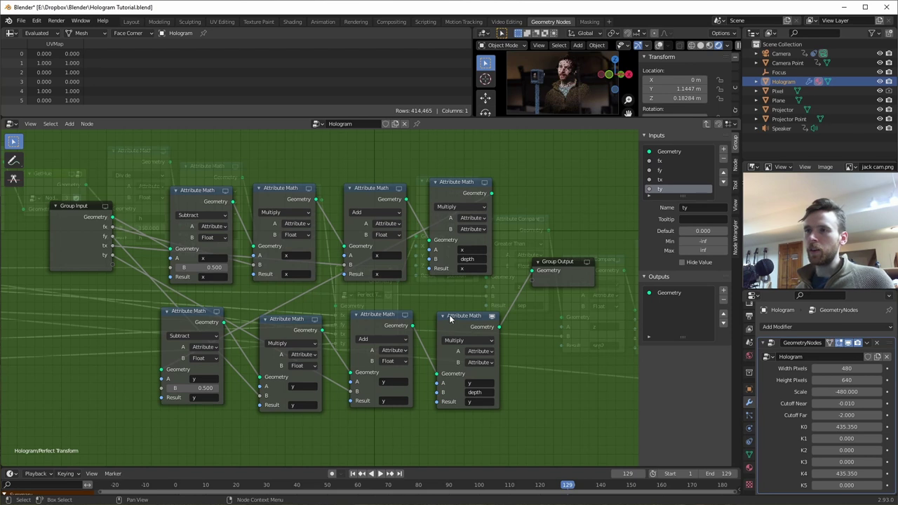
pyautogui.press('Tab')
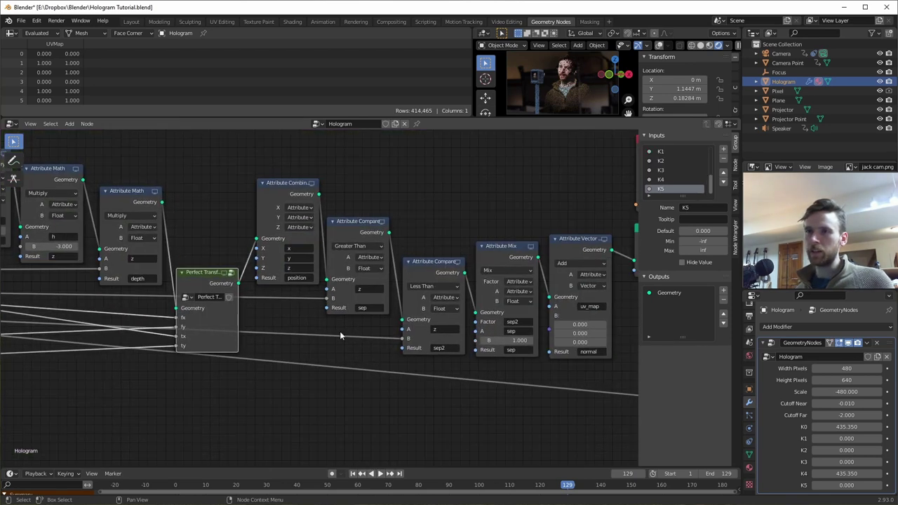
# Pan and zoom to look over the top-level Hologram node tree.
pyautogui.moveTo(259, 256); pyautogui.dragTo(237, 260, button='middle')
pyautogui.keyDown('ctrl'); pyautogui.hscroll(5, 210, 309); pyautogui.keyUp('ctrl')
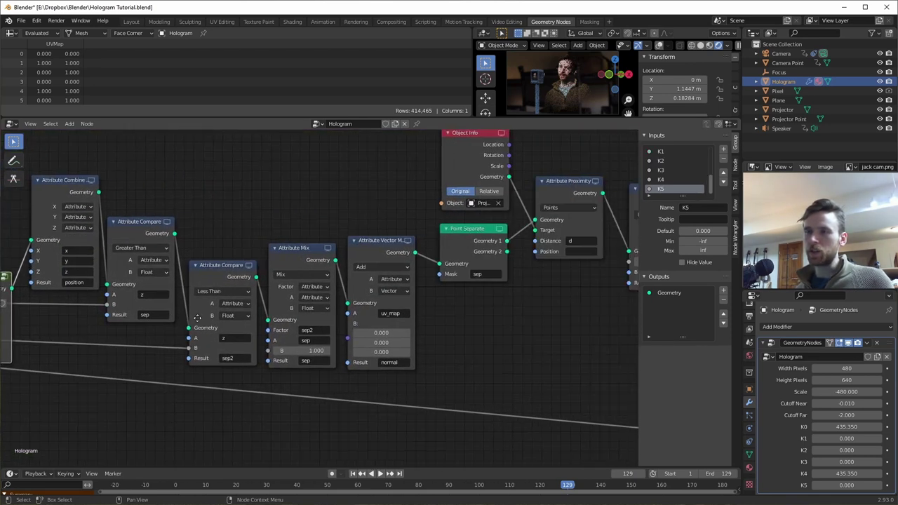
pyautogui.scroll(-2, 218, 323)
pyautogui.scroll(1, 210, 280)
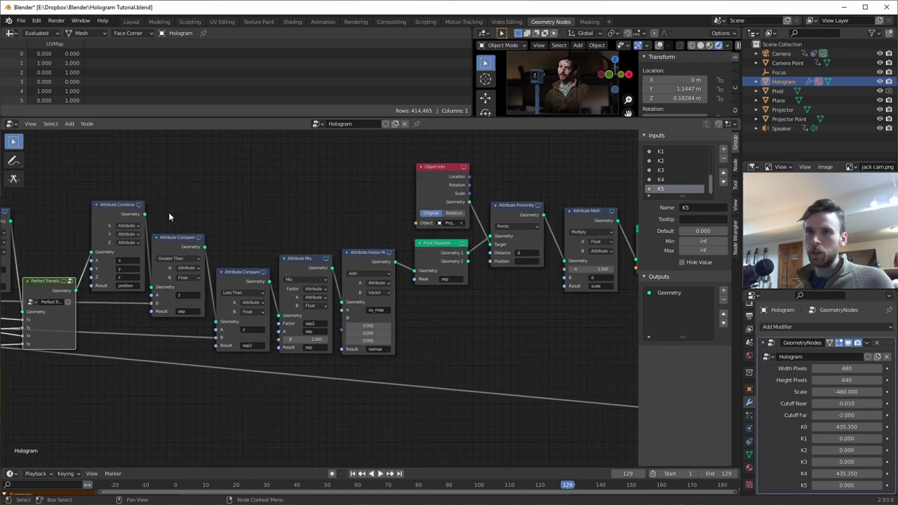
pyautogui.scroll(2, 188, 220)
pyautogui.scroll(2, 477, 267)
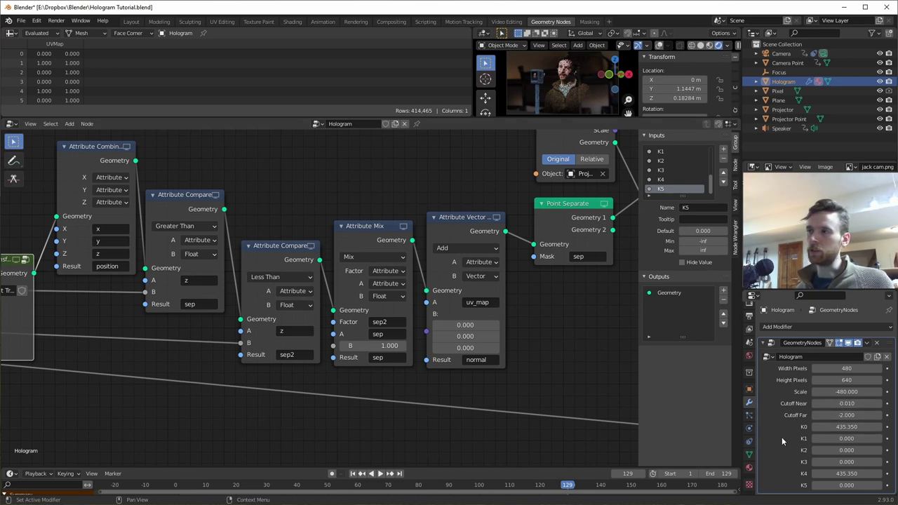
# Pan across Object Info, Attribute Proximity and Attribute Math to the Point Instance node.
pyautogui.moveTo(583, 285); pyautogui.dragTo(388, 354, button='middle')
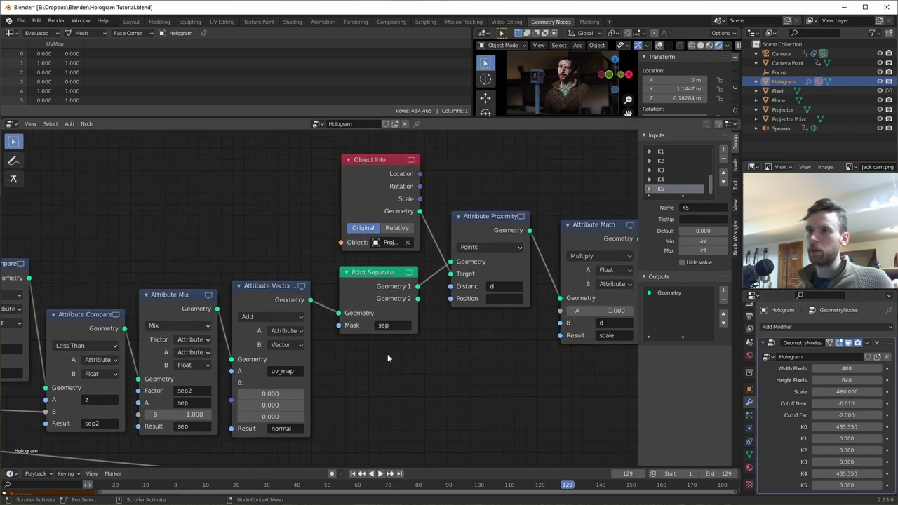
pyautogui.moveTo(468, 331); pyautogui.dragTo(278, 346, button='middle')
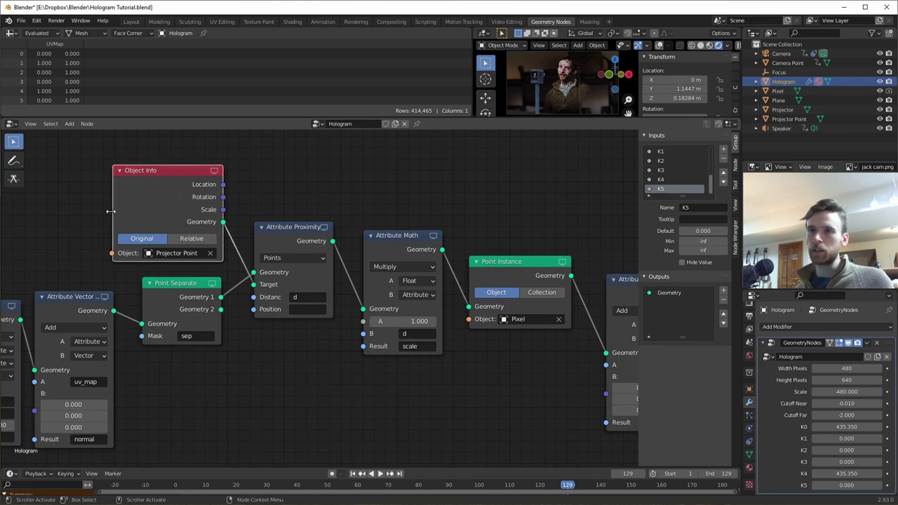
pyautogui.moveTo(110, 211); pyautogui.dragTo(112, 211)
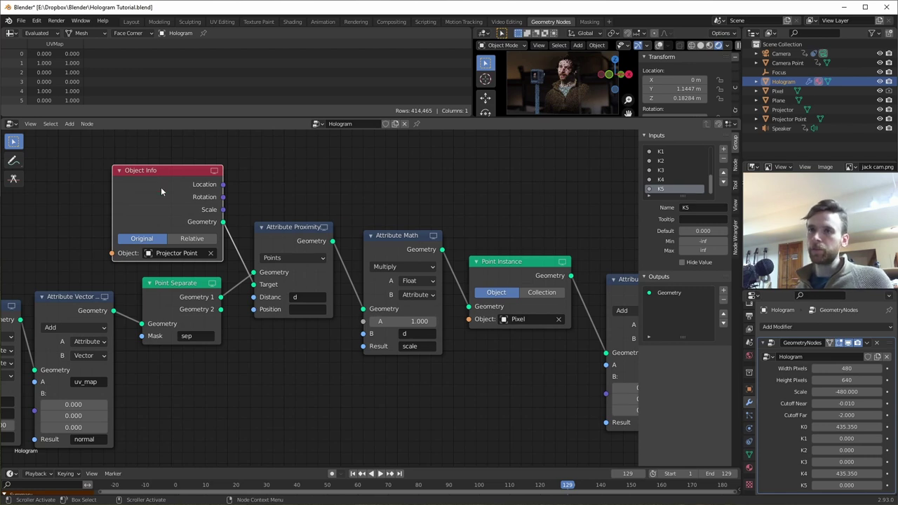
pyautogui.moveTo(439, 316); pyautogui.dragTo(221, 321, button='middle')
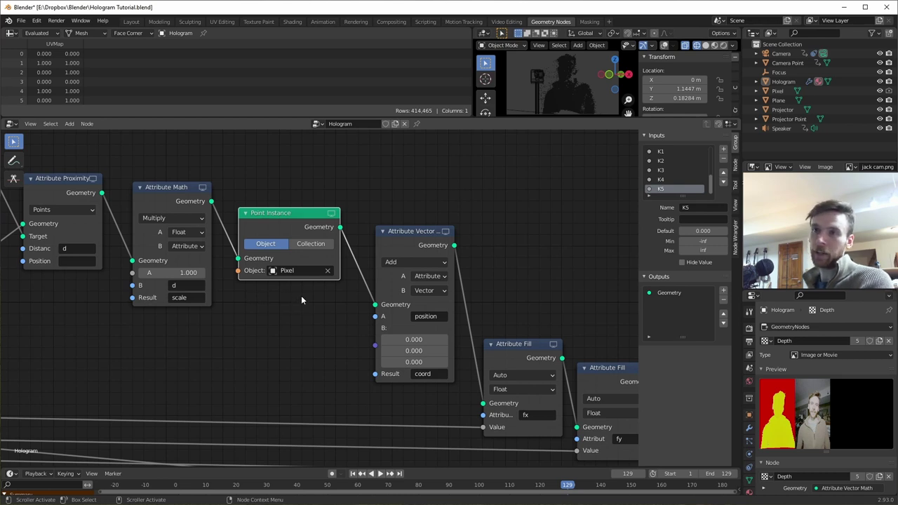
# Pan and zoom across the whole geometry node tree around Attribute Proximity.
pyautogui.moveTo(304, 303); pyautogui.dragTo(188, 278, button='middle')
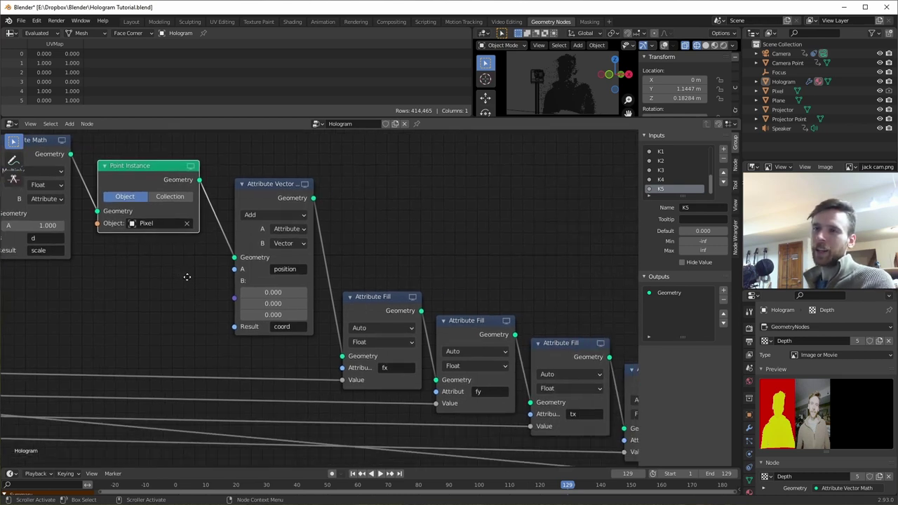
pyautogui.moveTo(127, 240); pyautogui.dragTo(252, 311, button='middle')
pyautogui.scroll(-2, 252, 311)
pyautogui.moveTo(365, 335); pyautogui.dragTo(432, 337, button='middle')
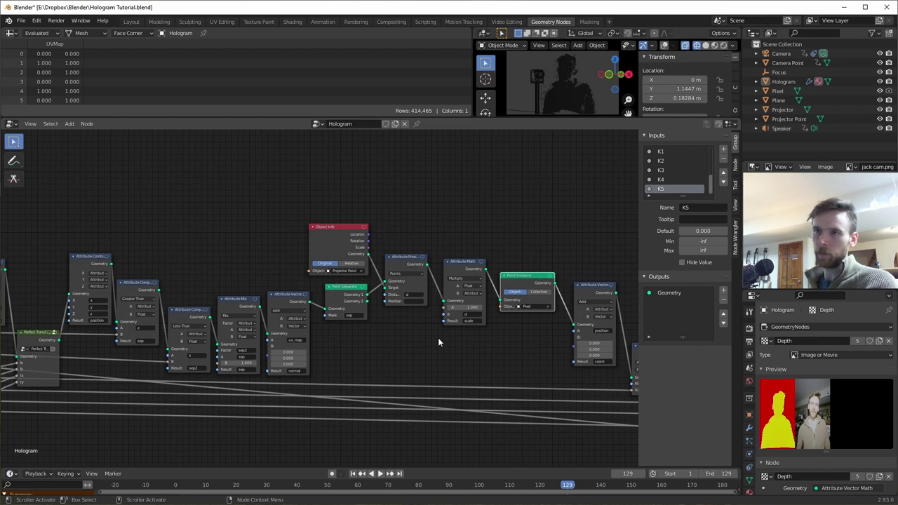
pyautogui.moveTo(437, 338); pyautogui.dragTo(340, 334, button='middle')
pyautogui.scroll(5, 364, 334)
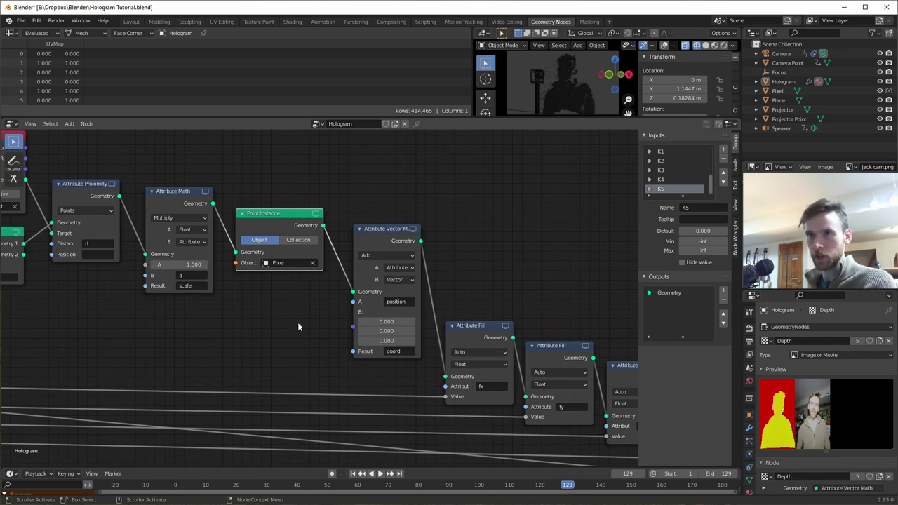
pyautogui.moveTo(260, 317); pyautogui.dragTo(363, 308, button='middle')
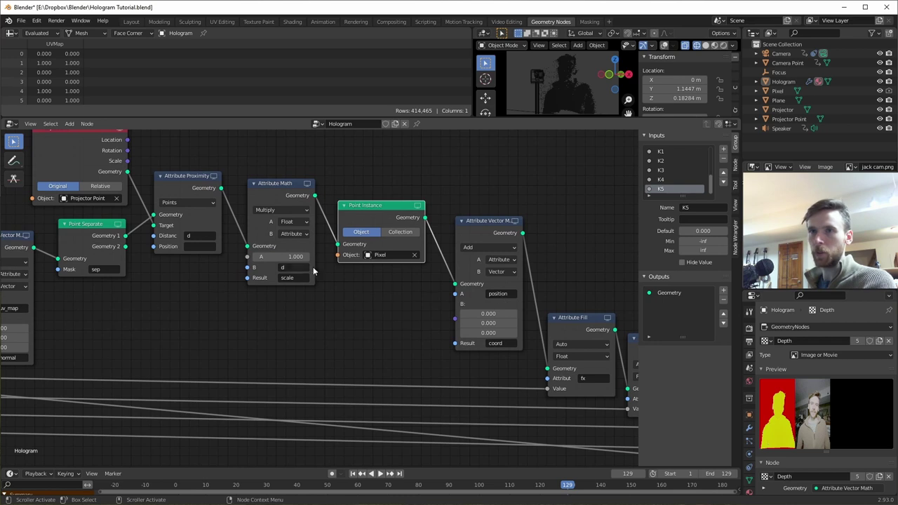
pyautogui.moveTo(517, 297); pyautogui.dragTo(377, 285, button='middle')
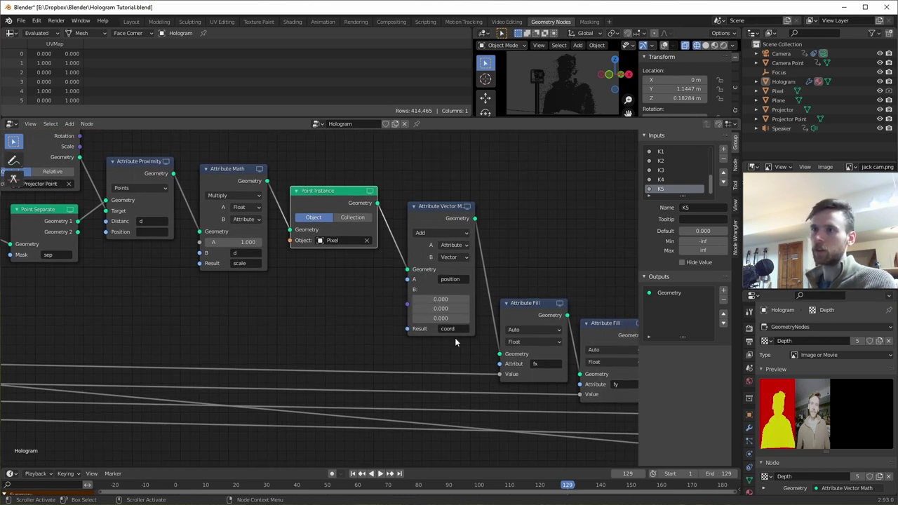
# Follow the Attribute Fill chain to Object Info and Group Output, then survey the Hologram shader nodes.
pyautogui.moveTo(469, 358); pyautogui.dragTo(395, 298, button='middle')
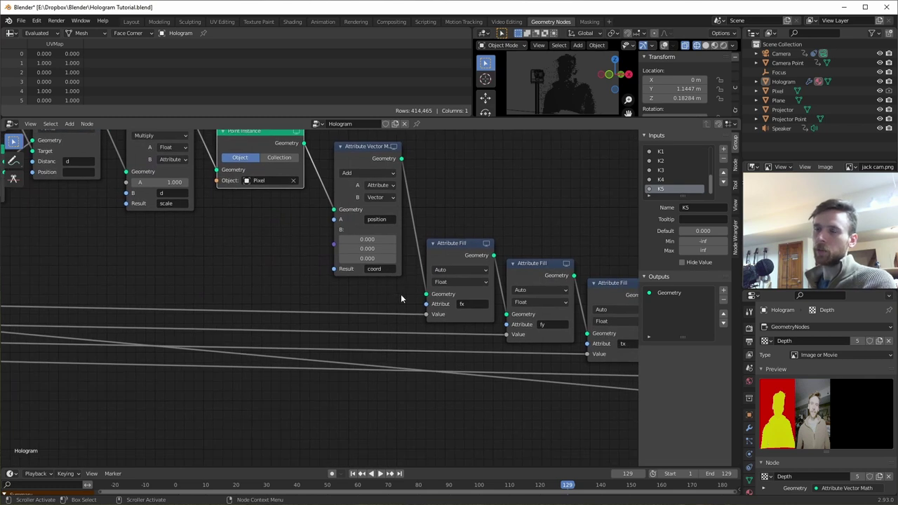
pyautogui.moveTo(390, 297); pyautogui.dragTo(273, 283, button='middle')
pyautogui.scroll(-1, 358, 305)
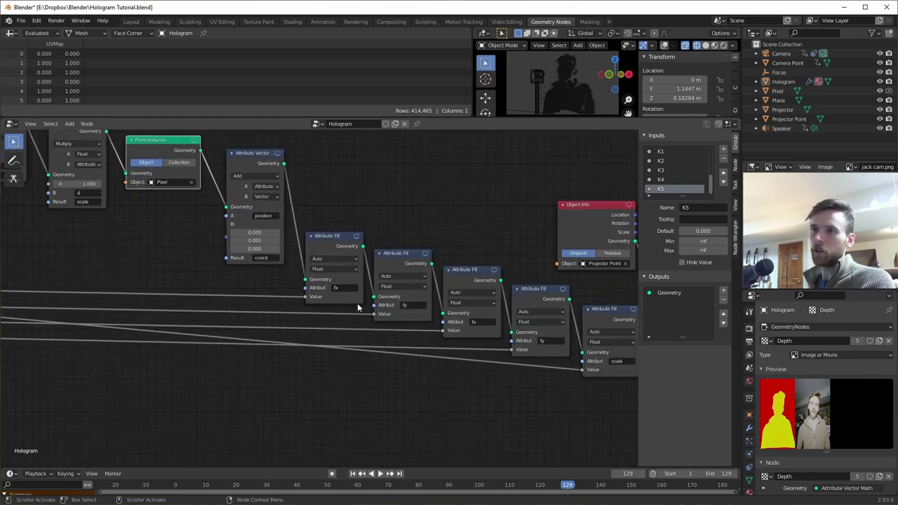
pyautogui.scroll(1, 357, 311)
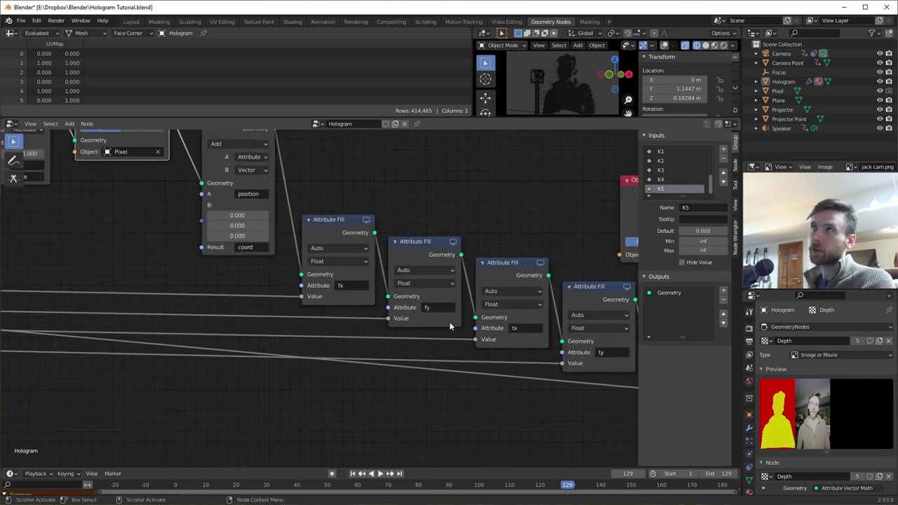
pyautogui.moveTo(381, 357); pyautogui.dragTo(284, 342, button='middle')
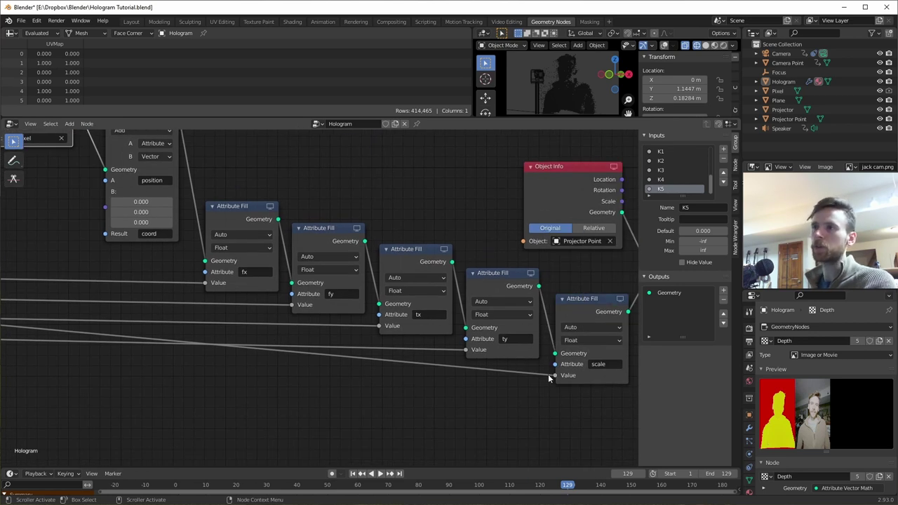
pyautogui.moveTo(550, 379); pyautogui.dragTo(400, 376, button='middle')
pyautogui.moveTo(470, 292); pyautogui.dragTo(400, 340, button='middle')
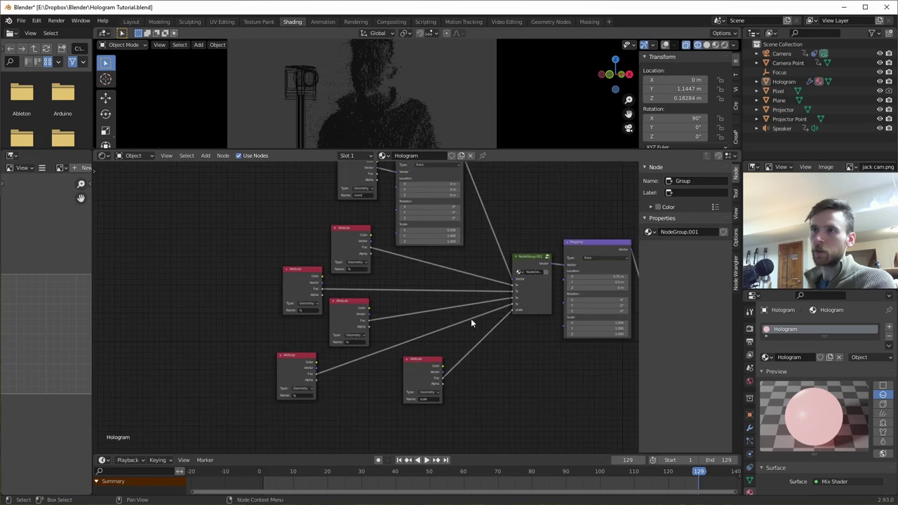
pyautogui.moveTo(471, 320); pyautogui.dragTo(417, 342, button='middle')
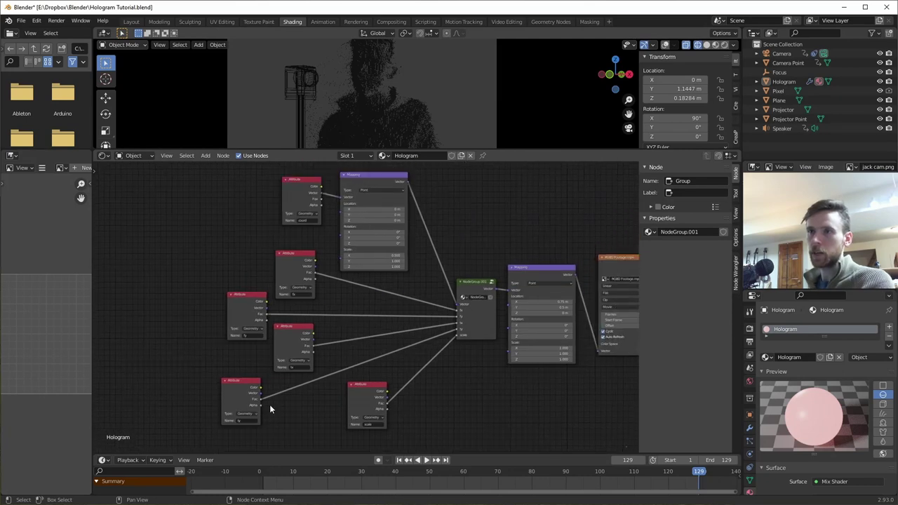
# Zoom in on NodeGroup.001 and inspect the Mapping node's 0.75, 0.5 offset.
pyautogui.scroll(2, 391, 352)
pyautogui.moveTo(391, 352); pyautogui.dragTo(274, 344, button='middle')
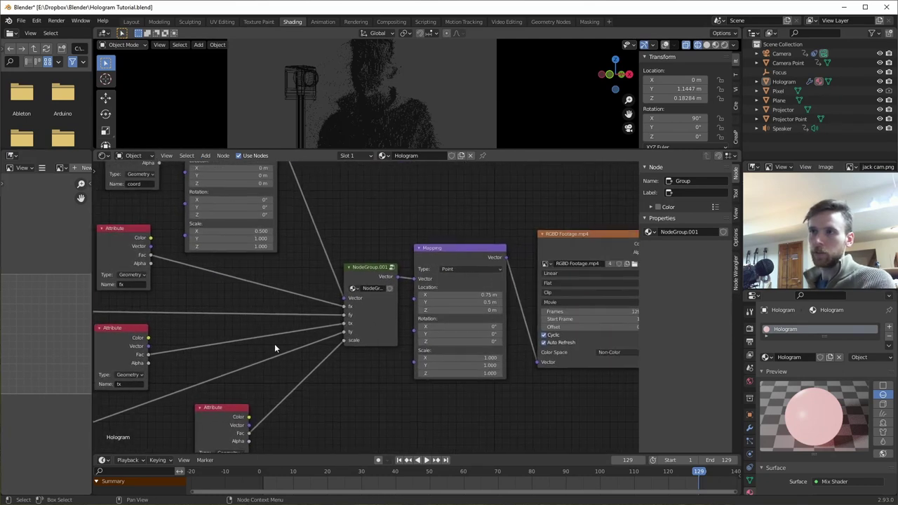
pyautogui.scroll(2, 274, 344)
pyautogui.scroll(-2, 392, 324)
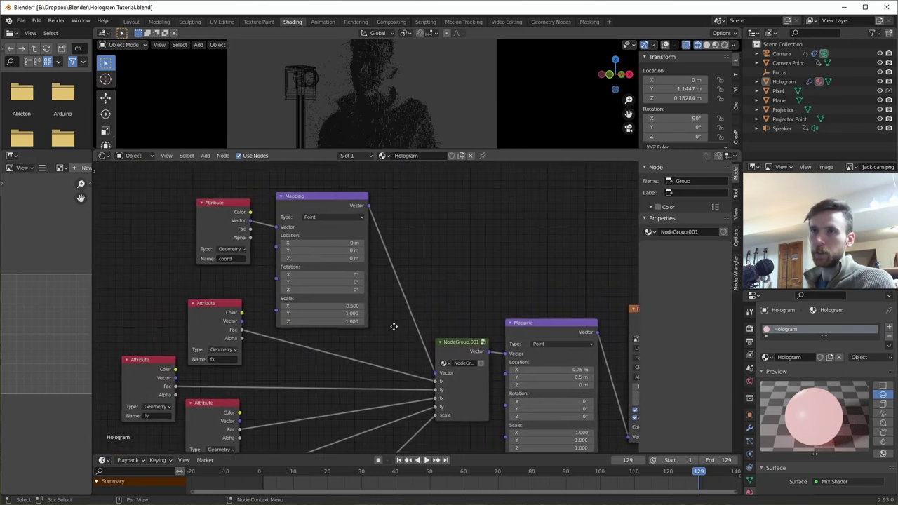
pyautogui.scroll(2, 413, 323)
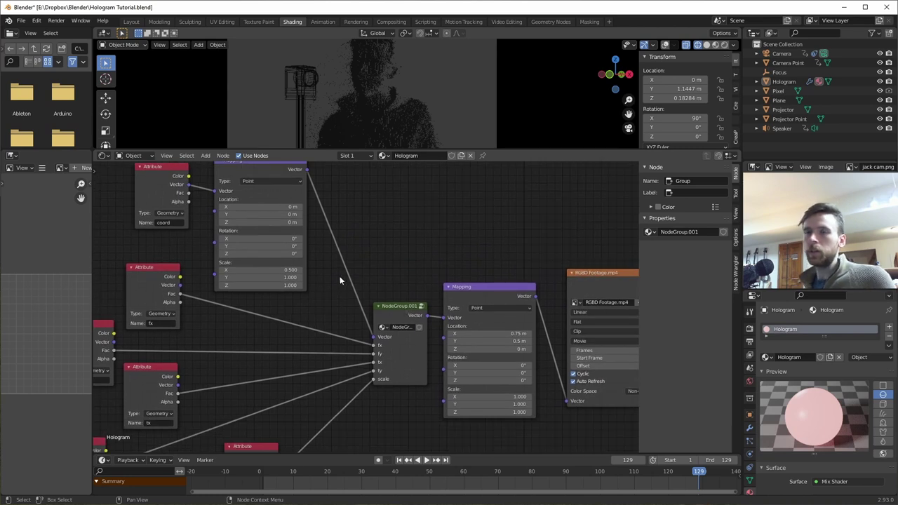
pyautogui.moveTo(340, 275); pyautogui.dragTo(403, 328, button='middle')
pyautogui.click(324, 222)
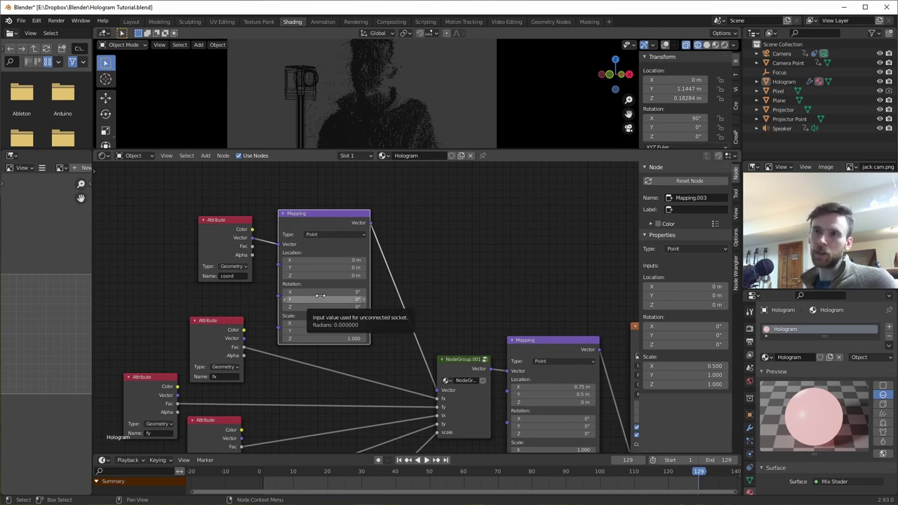
# Enter NodeGroup.001, frame its Divide and Subtract nodes, and return to the material tree.
pyautogui.moveTo(396, 316); pyautogui.dragTo(319, 249, button='middle')
pyautogui.click(306, 261)
pyautogui.press('Tab')
pyautogui.press('Home')
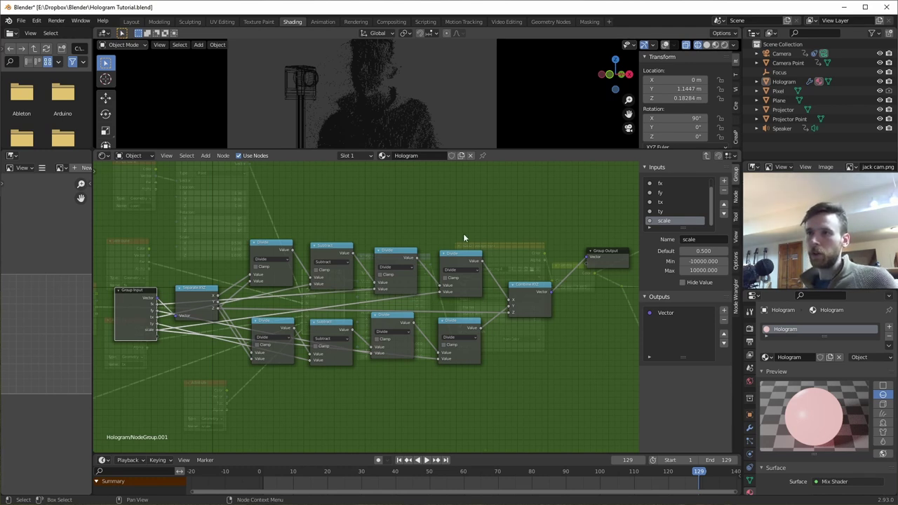
pyautogui.press('Tab')
# Inspect the Mapping node and the RGBD Footage.mp4 image texture it feeds.
pyautogui.click(275, 265)
pyautogui.scroll(2, 272, 320)
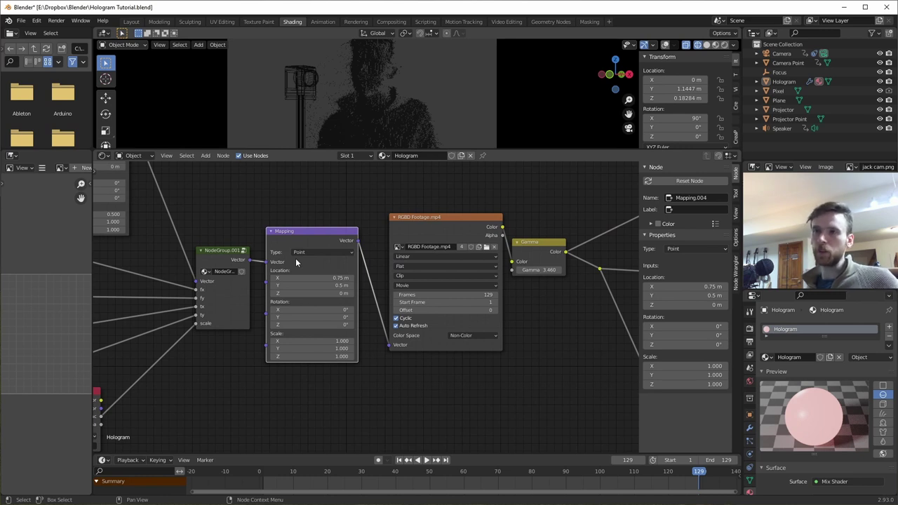
pyautogui.click(469, 216)
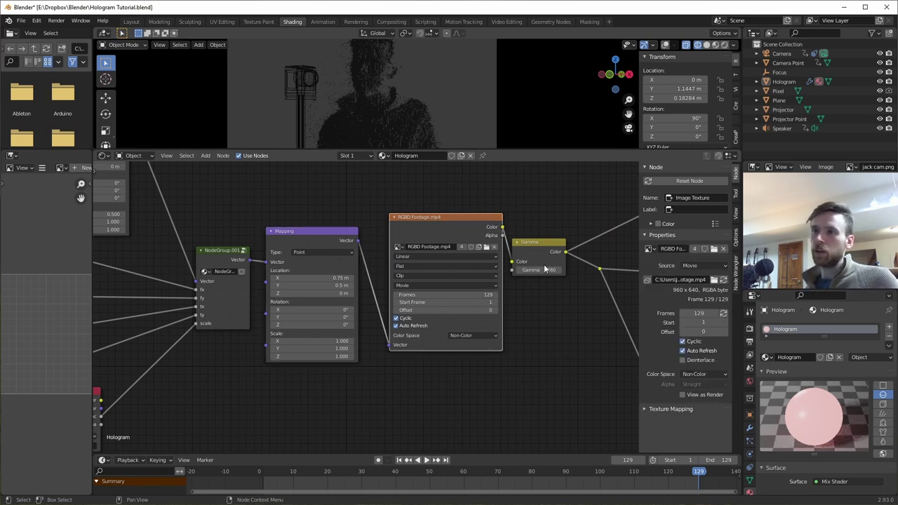
pyautogui.moveTo(469, 216); pyautogui.dragTo(365, 237, button='middle')
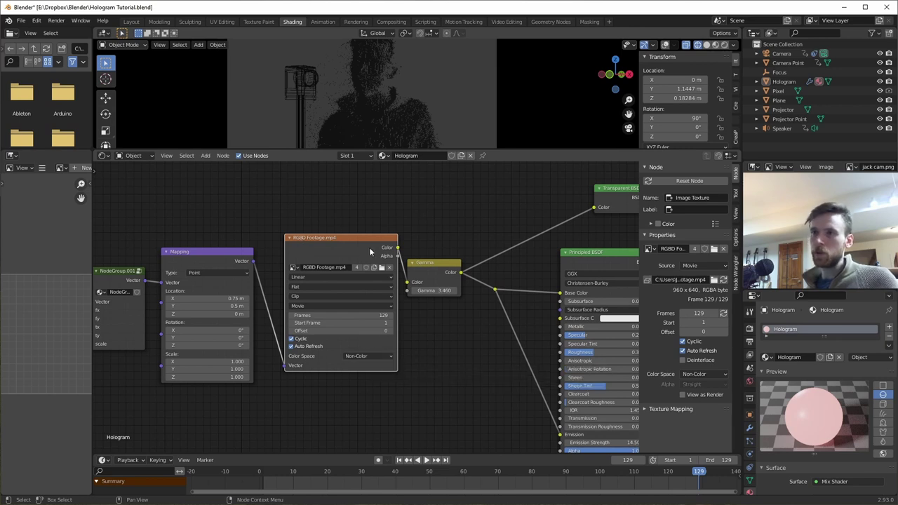
# Show the Gamma node's 3.460 value and survey the shader nodes around it.
pyautogui.moveTo(428, 334); pyautogui.dragTo(350, 345, button='middle')
pyautogui.click(352, 281)
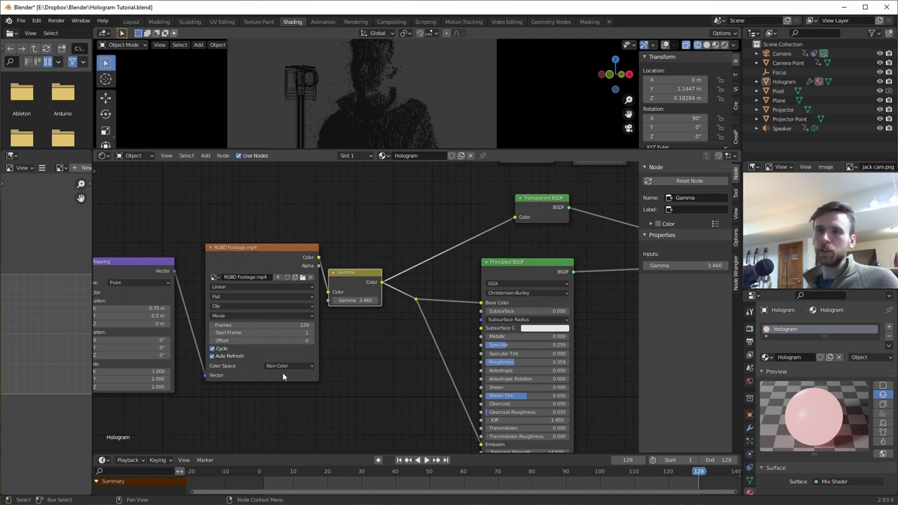
pyautogui.keyDown('ctrl'); pyautogui.scroll(-2, 350, 343); pyautogui.keyUp('ctrl')
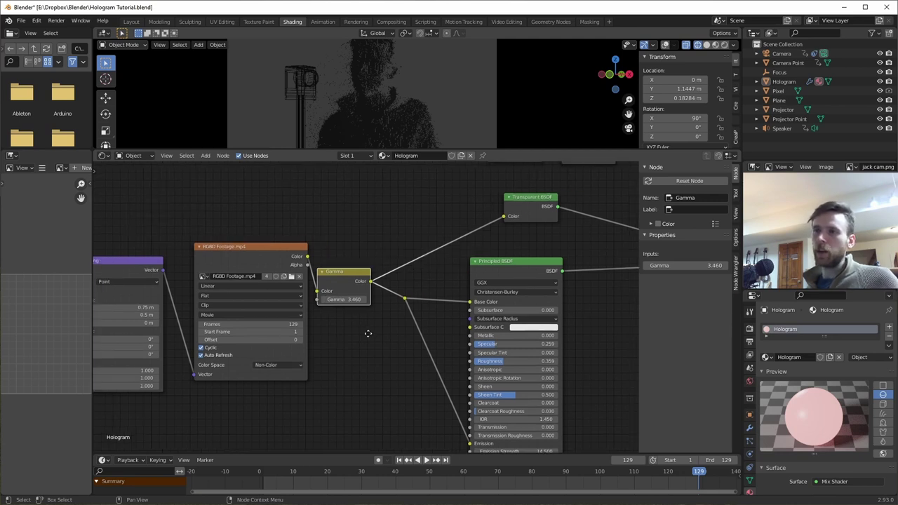
pyautogui.moveTo(359, 337); pyautogui.dragTo(311, 299, button='middle')
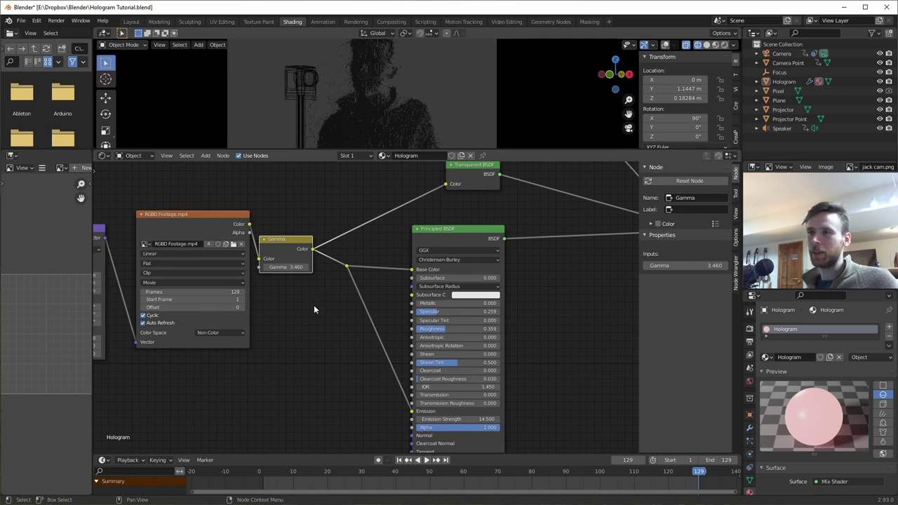
pyautogui.keyDown('ctrl'); pyautogui.scroll(-4, 314, 304); pyautogui.keyUp('ctrl')
# Inspect the Principled BSDF's Emission Strength 14.500, then pan to the Transparent BSDF and Mix Shader.
pyautogui.click(403, 346)
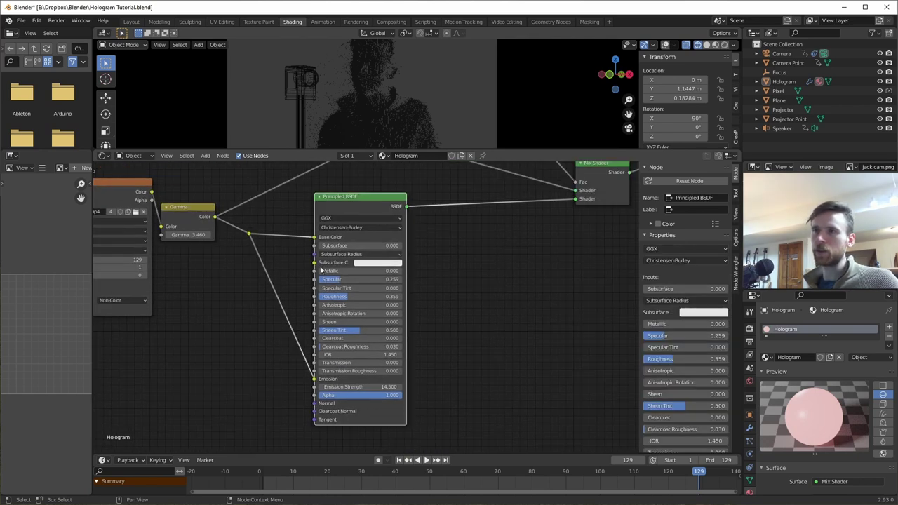
pyautogui.moveTo(468, 232); pyautogui.dragTo(408, 227, button='middle')
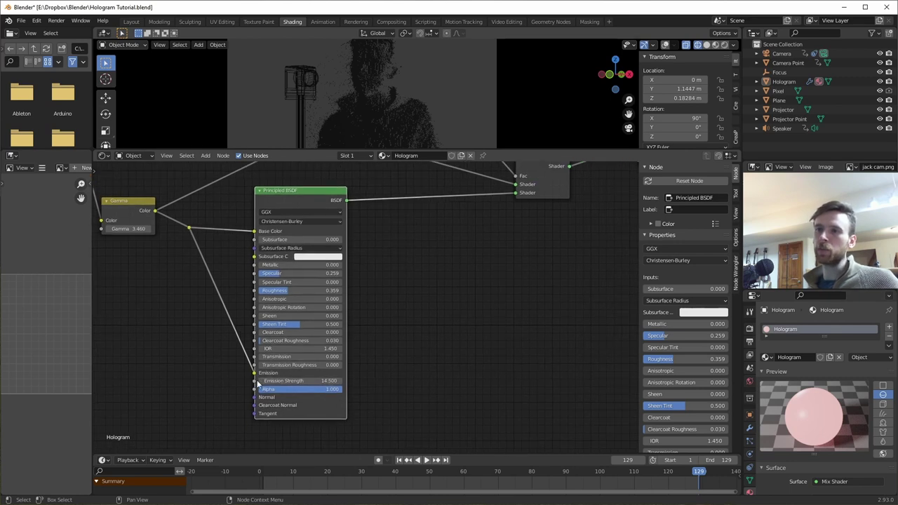
pyautogui.moveTo(365, 283); pyautogui.dragTo(377, 315, button='middle')
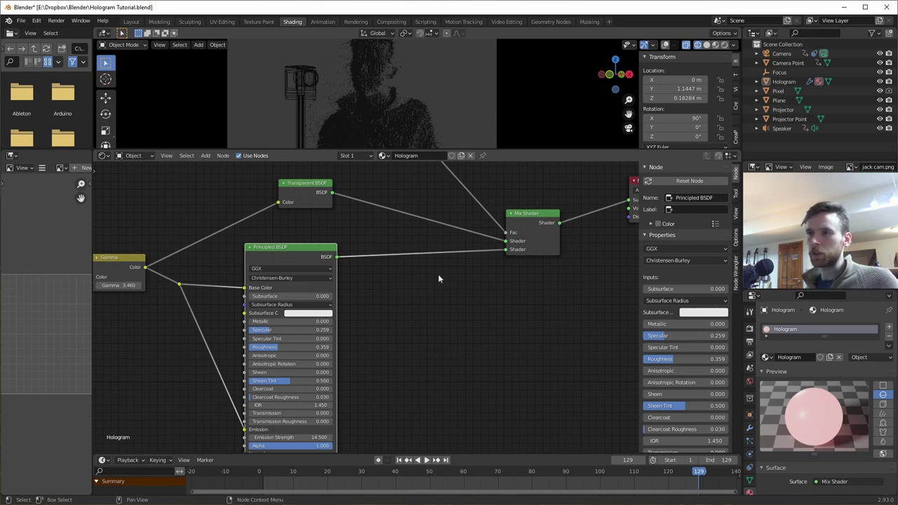
pyautogui.moveTo(437, 278); pyautogui.dragTo(375, 362, button='middle')
# Pan to the Attribute 'd' and Add (1.000) nodes feeding the Mix Shader factor, box-selecting them briefly.
pyautogui.moveTo(463, 251); pyautogui.dragTo(479, 245, button='middle')
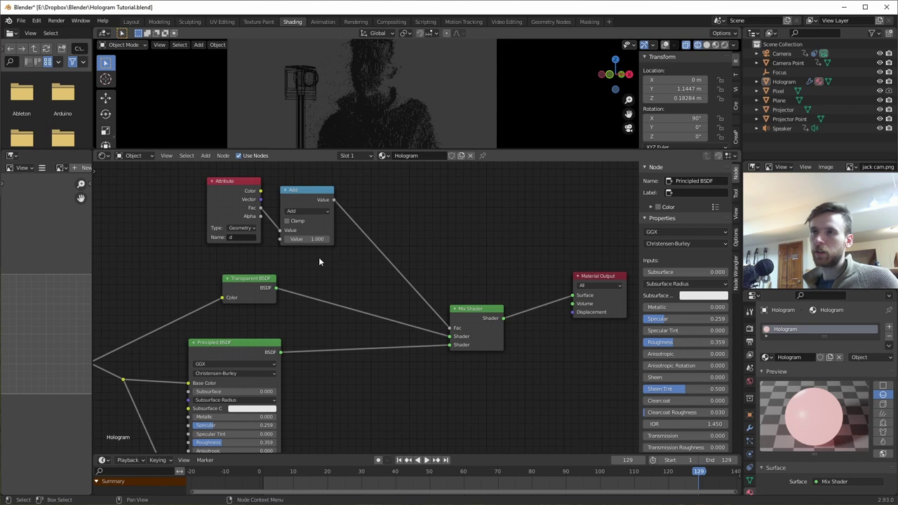
pyautogui.moveTo(175, 167); pyautogui.dragTo(356, 261)
pyautogui.click(354, 261)
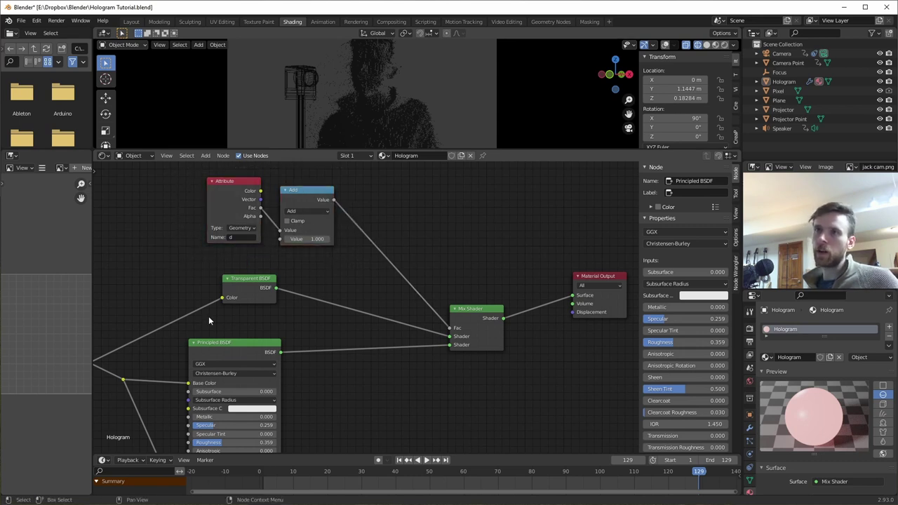
pyautogui.moveTo(279, 344); pyautogui.dragTo(298, 238, button='middle')
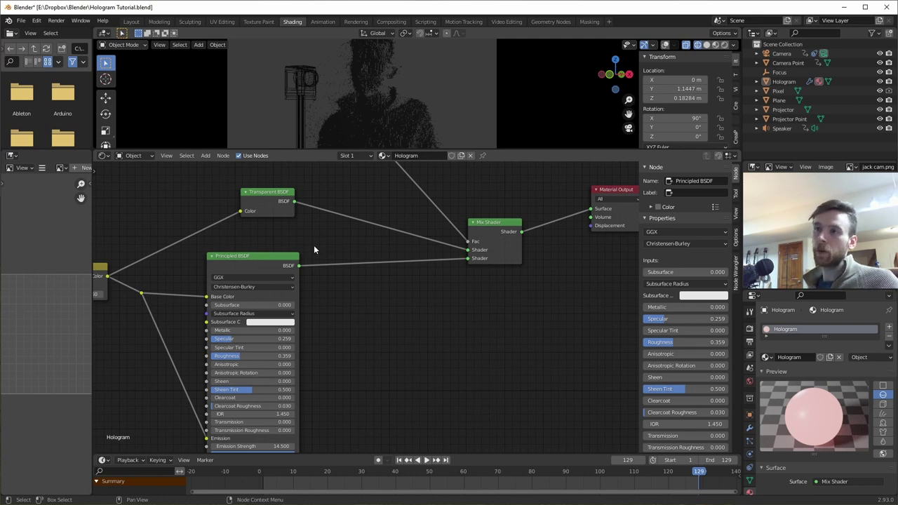
pyautogui.moveTo(304, 227); pyautogui.dragTo(335, 302, button='middle')
pyautogui.keyDown('ctrl'); pyautogui.scroll(-3, 452, 251); pyautogui.keyUp('ctrl')
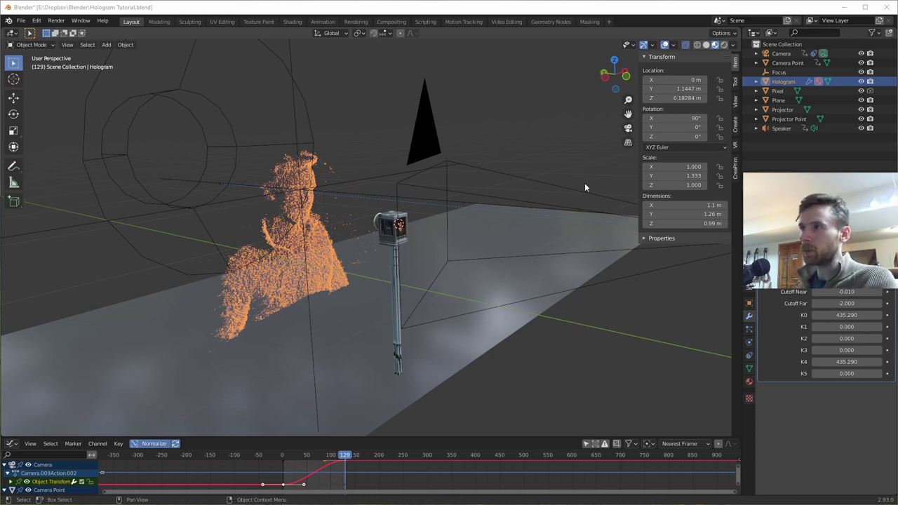
# Save the blend file and deselect the hologram point cloud.
pyautogui.hotkey('ctrl', 's')
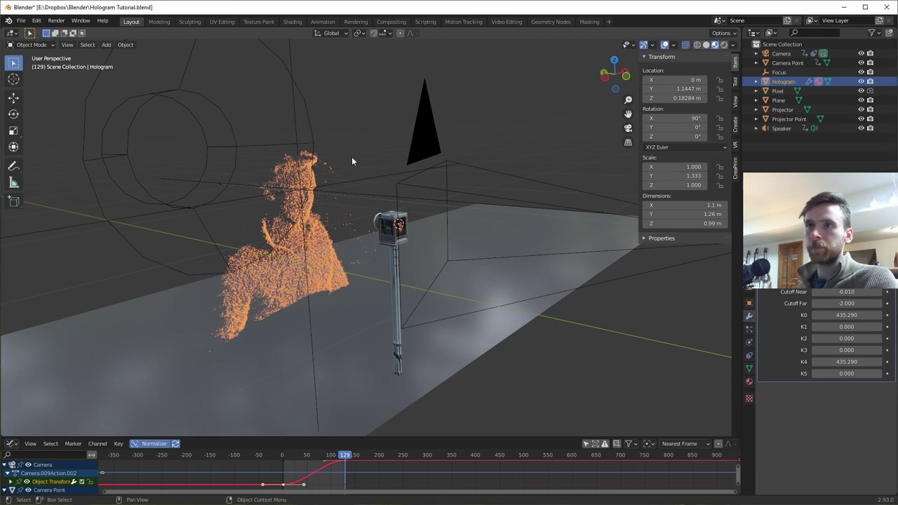
pyautogui.click(352, 156)
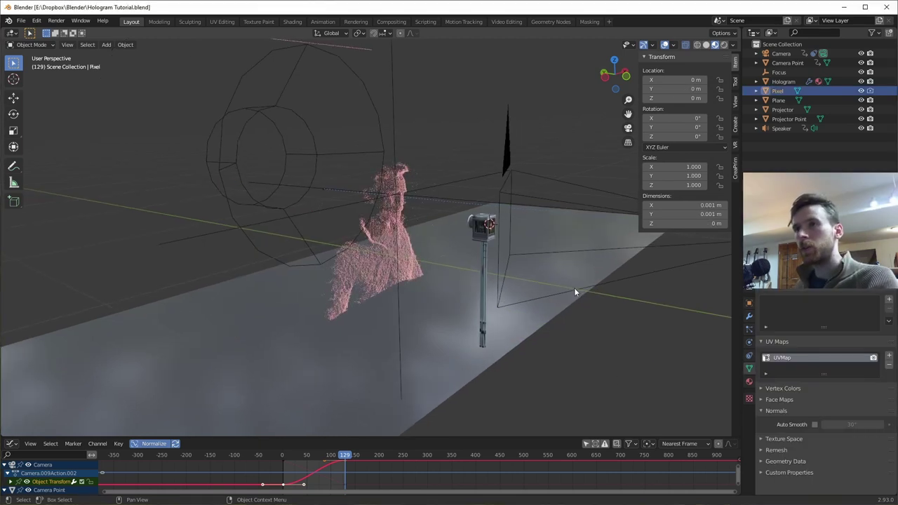
# Orbit the viewport around the hologram to look at the Pixel object.
pyautogui.moveTo(574, 288); pyautogui.dragTo(576, 320, button='middle')
# Inspect the Camera, the Camera Point empty, and the Focus object used for depth of field.
pyautogui.click(782, 54)
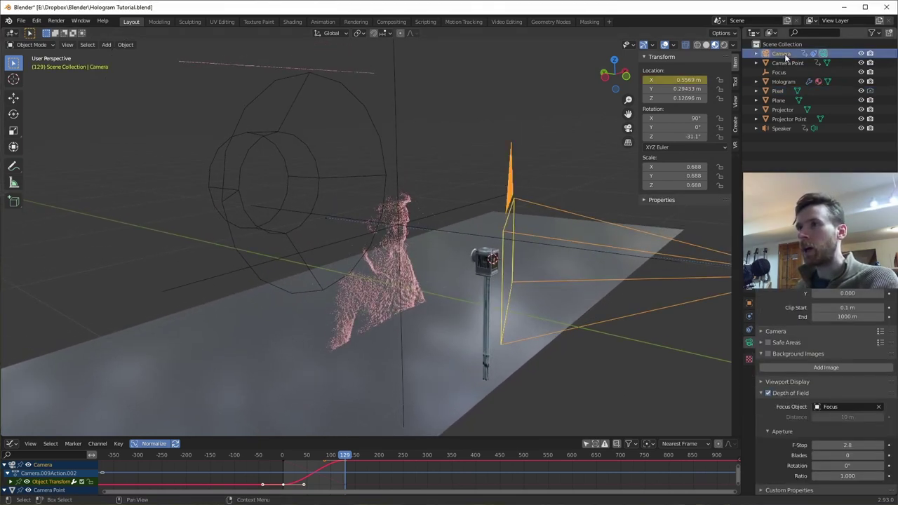
pyautogui.click(786, 63)
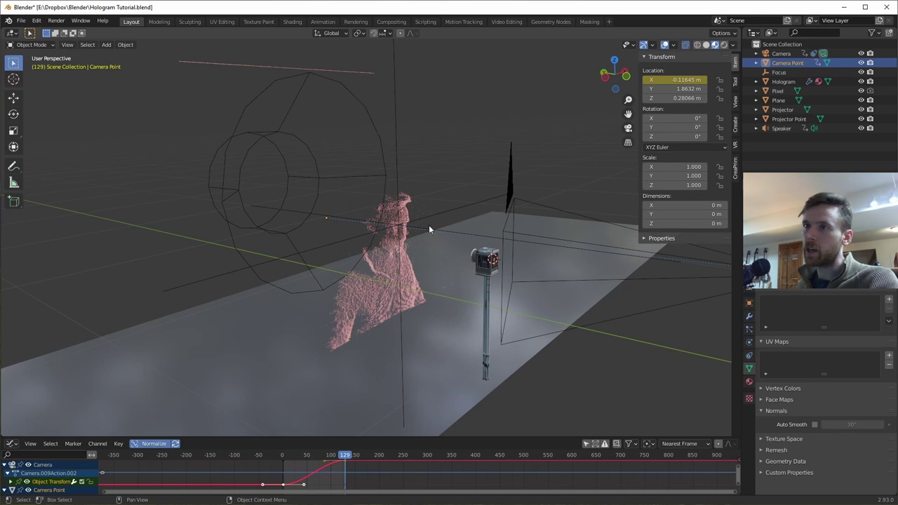
pyautogui.click(778, 72)
pyautogui.scroll(4, 386, 226)
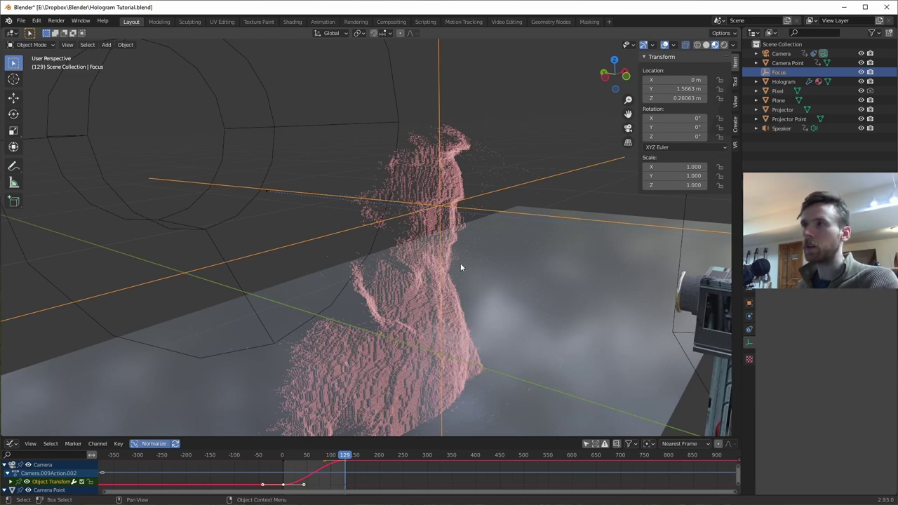
# Return to the 0.001 m Pixel object and orbit around the plane and stand.
pyautogui.click(777, 91)
pyautogui.moveTo(442, 232); pyautogui.dragTo(440, 258, button='middle')
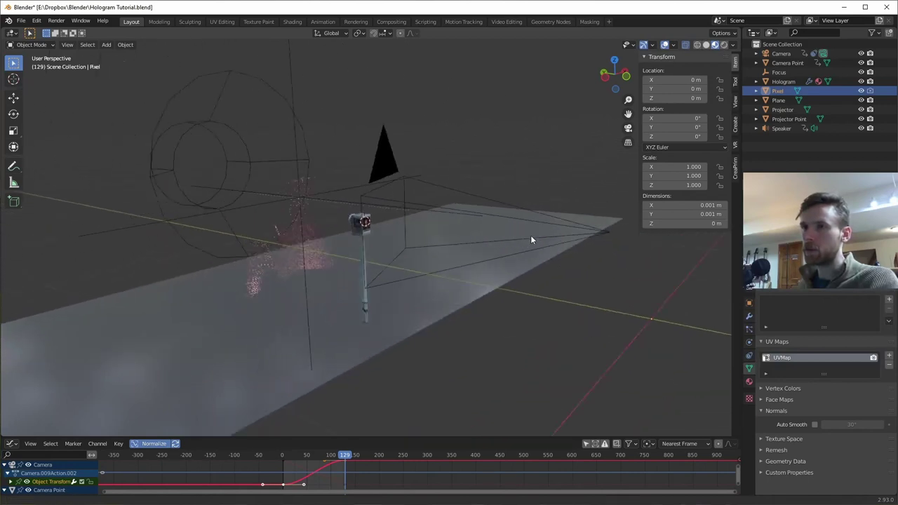
pyautogui.moveTo(530, 240); pyautogui.dragTo(382, 284, button='middle')
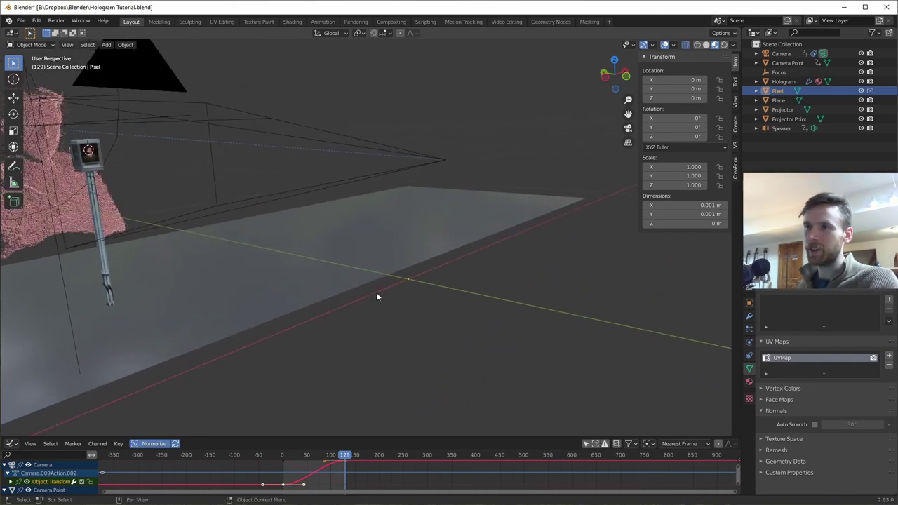
pyautogui.moveTo(363, 266); pyautogui.dragTo(421, 270, button='middle')
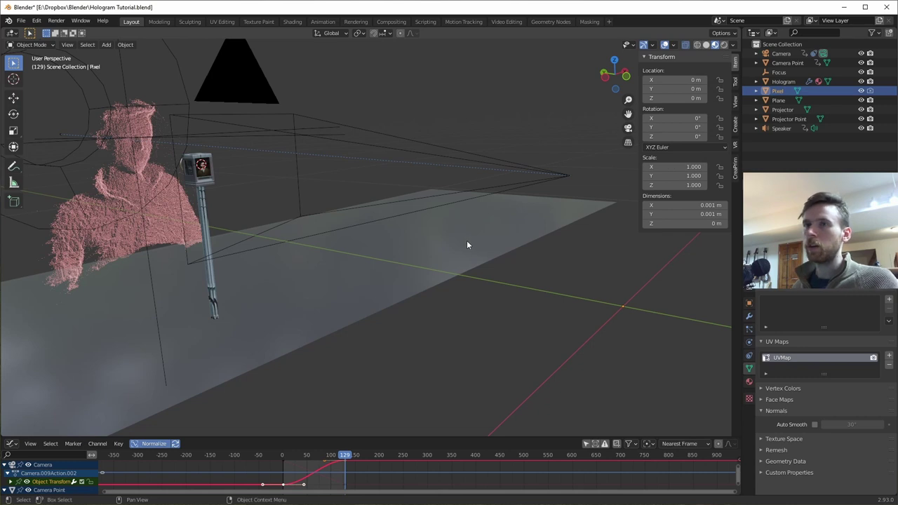
# Inspect the ground Plane and the Projector stand, orbiting close to see its screen.
pyautogui.click(335, 255)
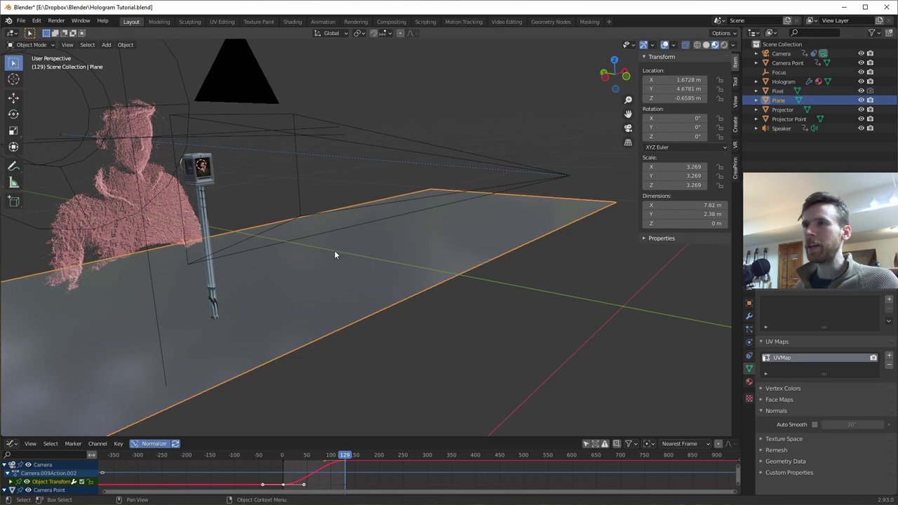
pyautogui.moveTo(299, 305); pyautogui.dragTo(397, 295, button='middle')
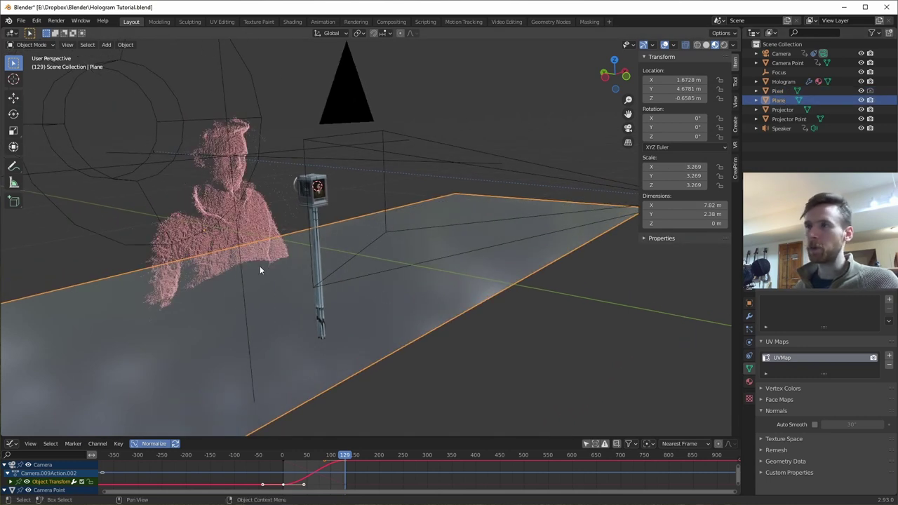
pyautogui.click(782, 109)
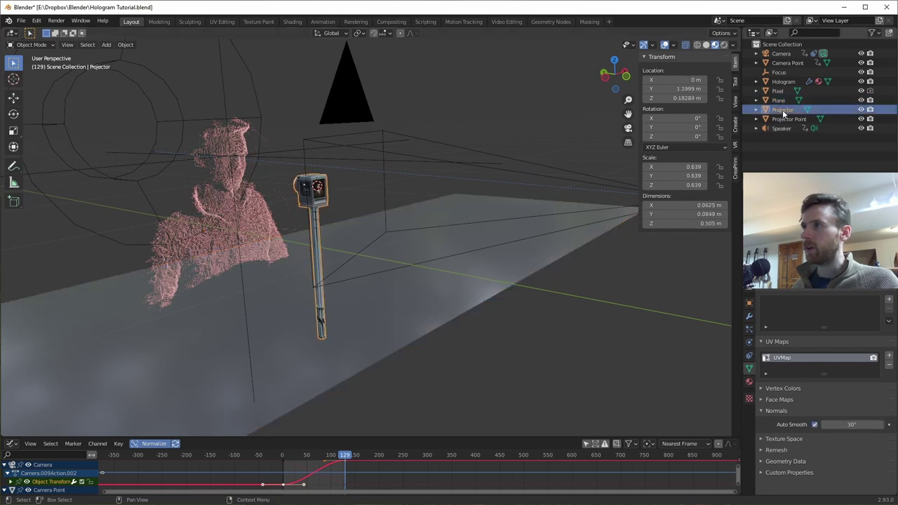
pyautogui.moveTo(374, 223); pyautogui.dragTo(386, 246, button='middle')
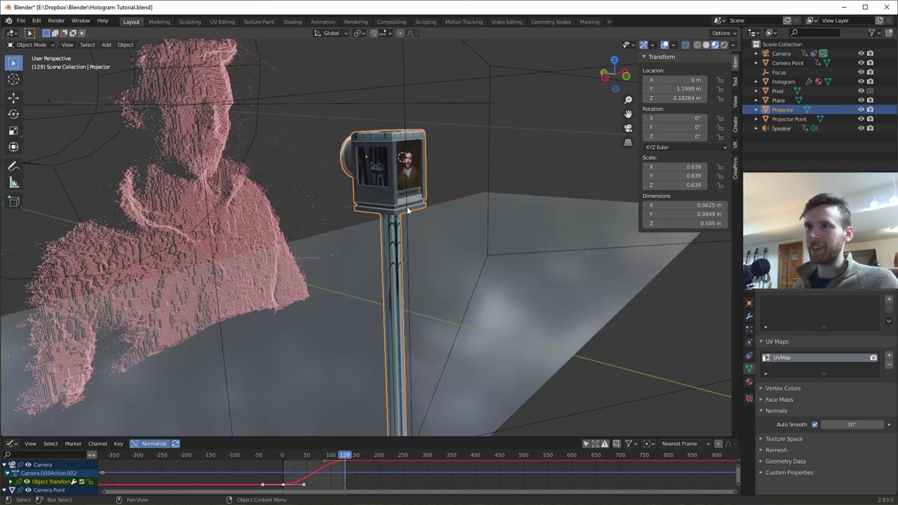
pyautogui.moveTo(433, 202); pyautogui.dragTo(399, 179, button='middle')
pyautogui.scroll(3, 421, 172)
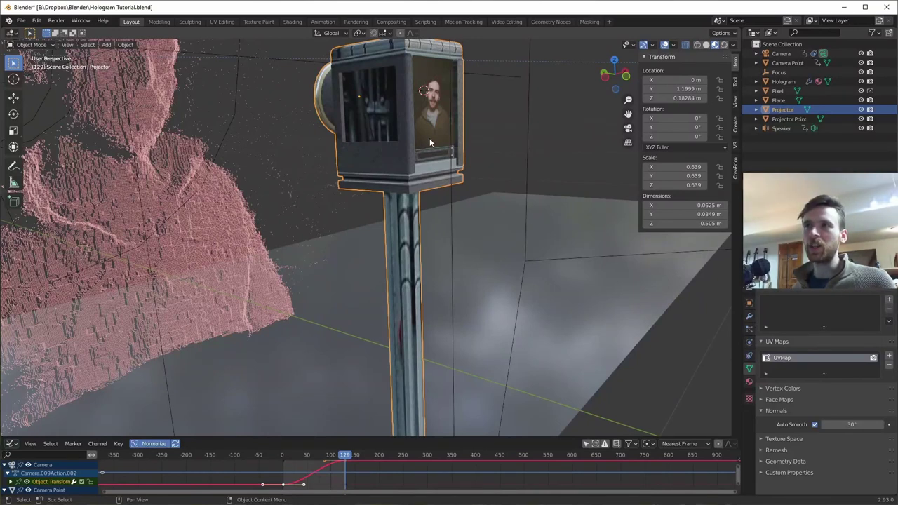
# Inspect the Projector Point empty, then reselect the Hologram point cloud.
pyautogui.moveTo(355, 241); pyautogui.dragTo(428, 223, button='middle')
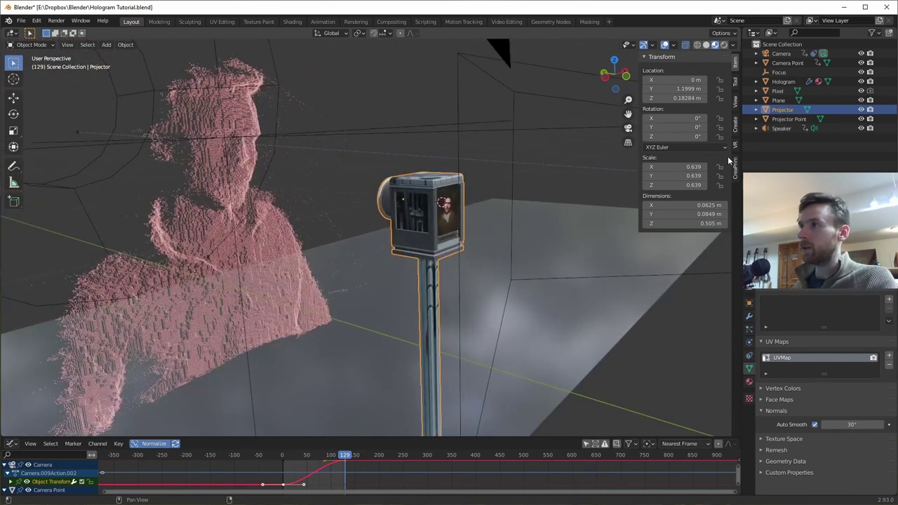
pyautogui.click(396, 233)
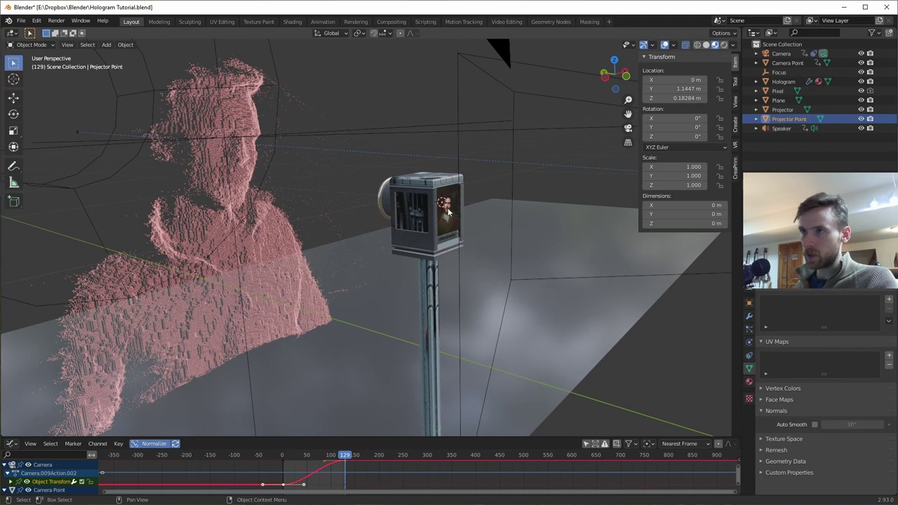
pyautogui.click(220, 295)
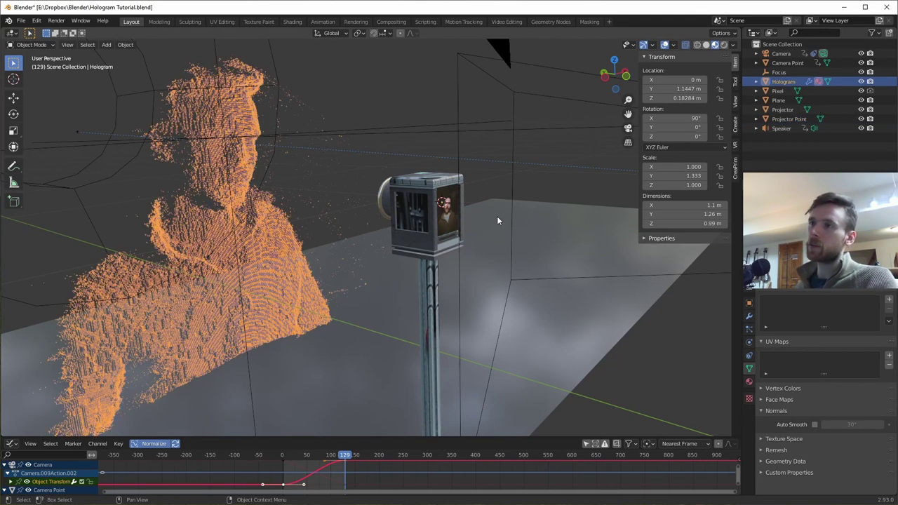
# Inspect the Projector Point, then the Speaker's Distance and Cone sound settings.
pyautogui.click(444, 204)
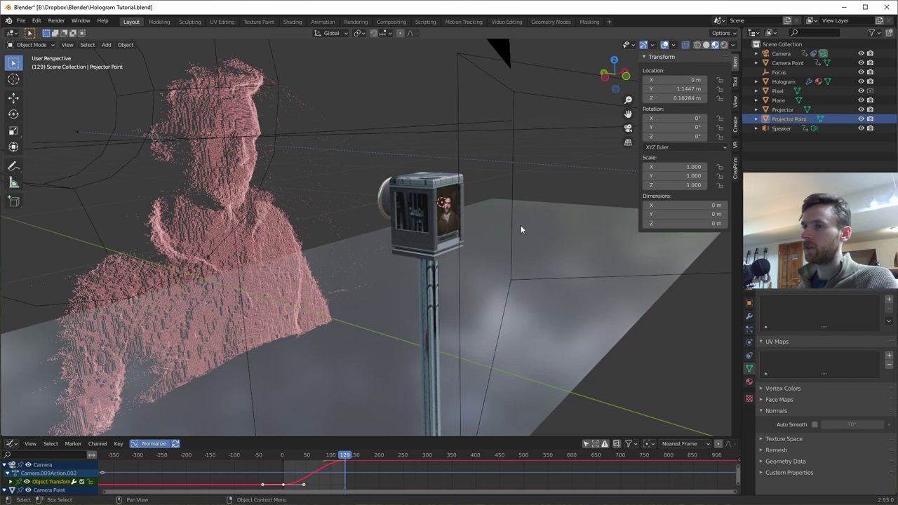
pyautogui.click(780, 129)
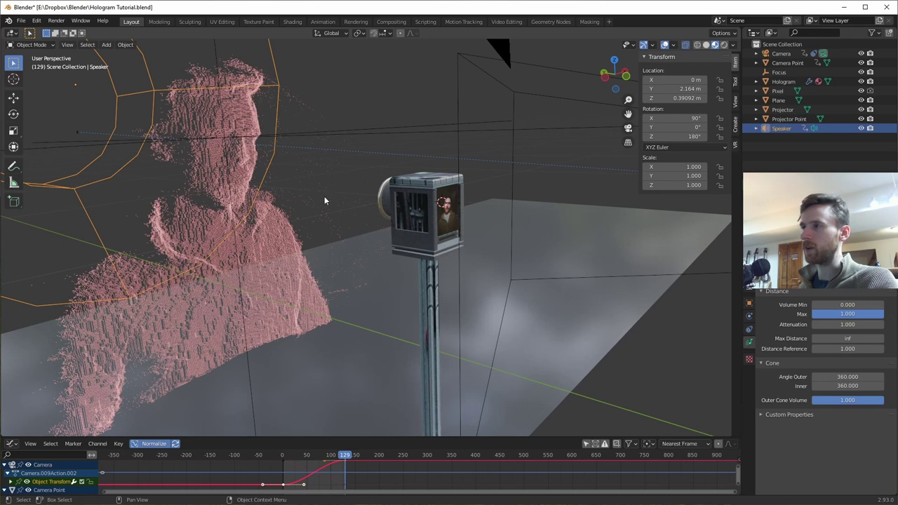
pyautogui.moveTo(518, 196); pyautogui.dragTo(502, 147, button='middle')
# Select the Hologram object to show the full scene and its modifier settings, including K0 435.290.
pyautogui.click(477, 201)
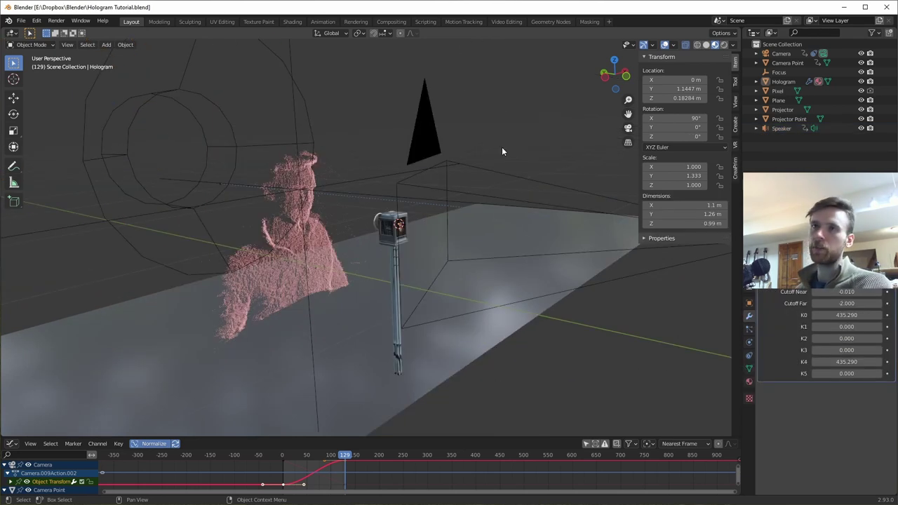